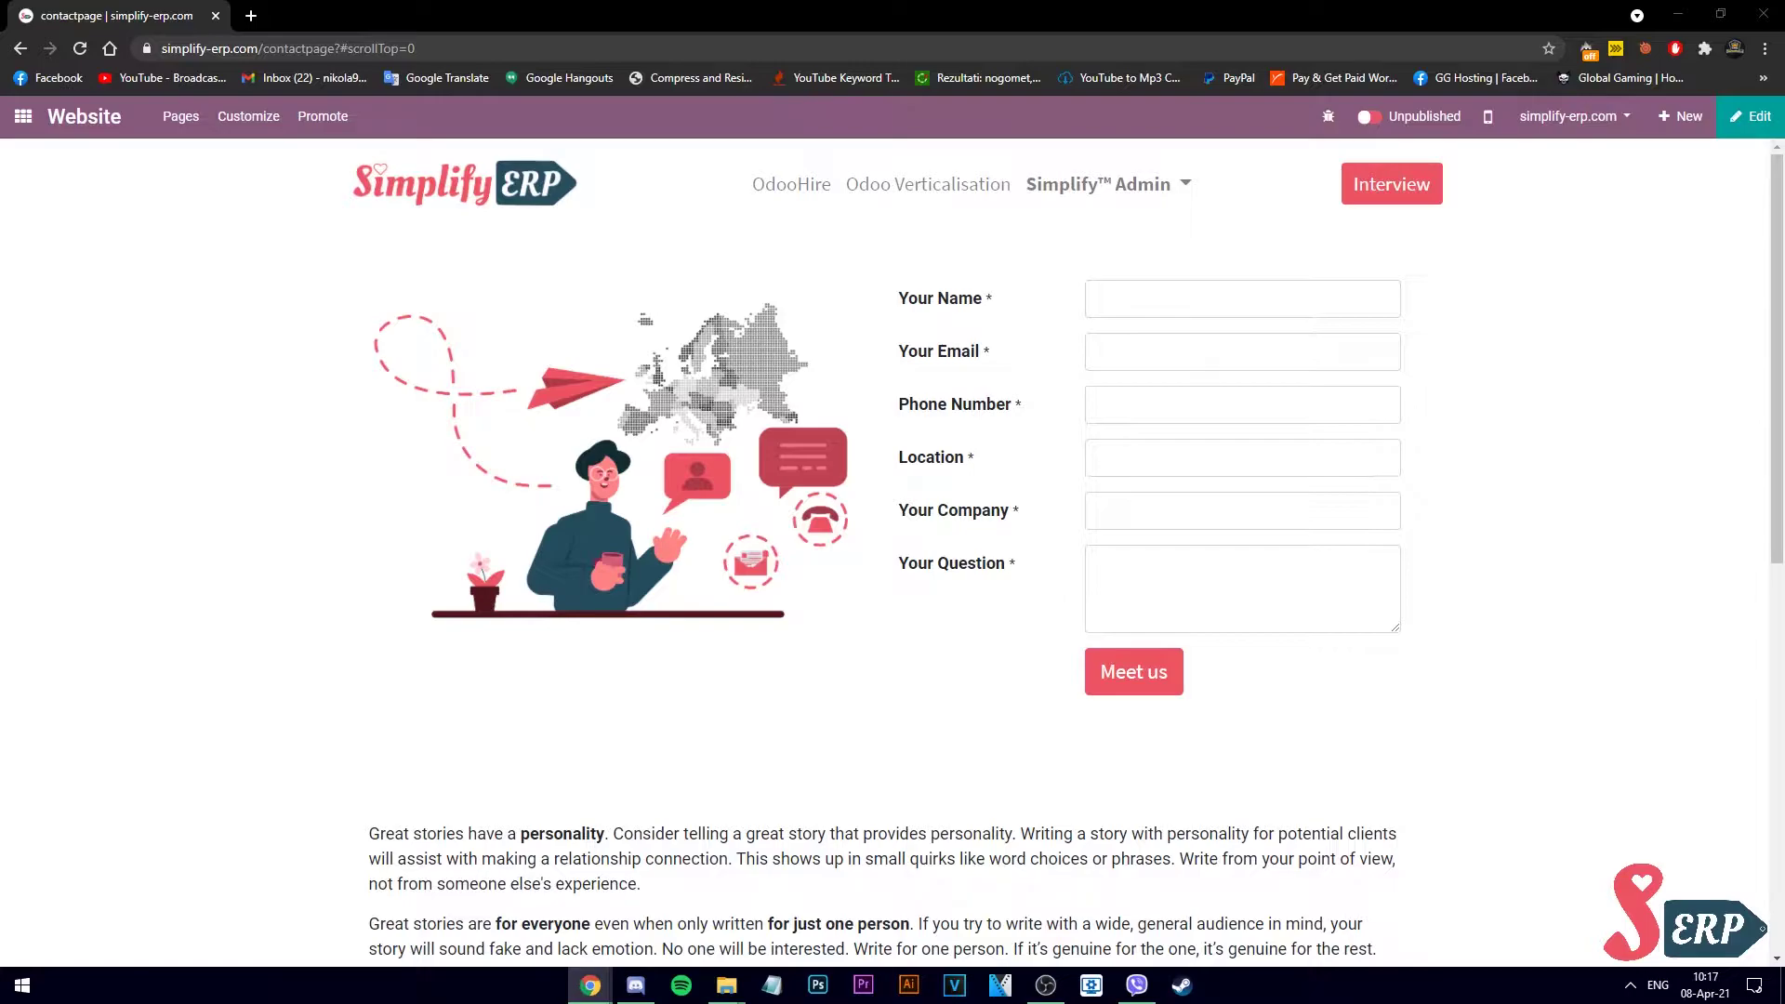
Step: Enter edit mode on the contact page and drop a Text block onto it
left_click(1750, 117)
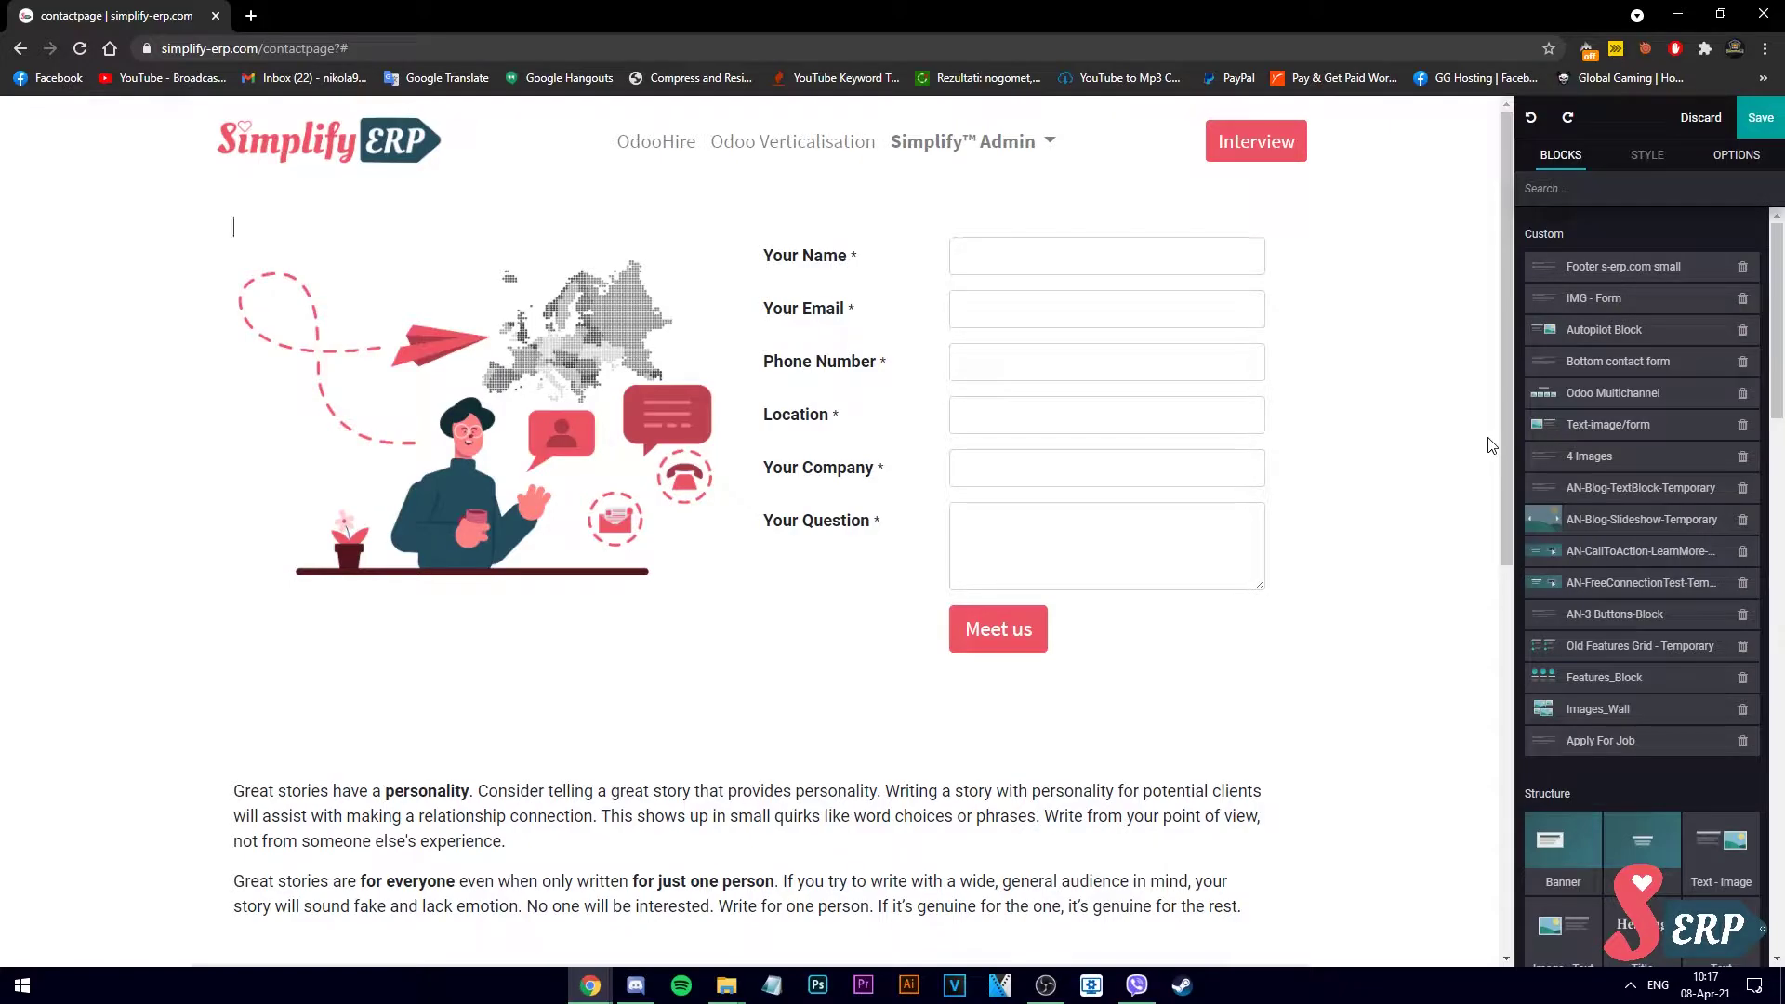
scroll(1699, 778, "down", 2)
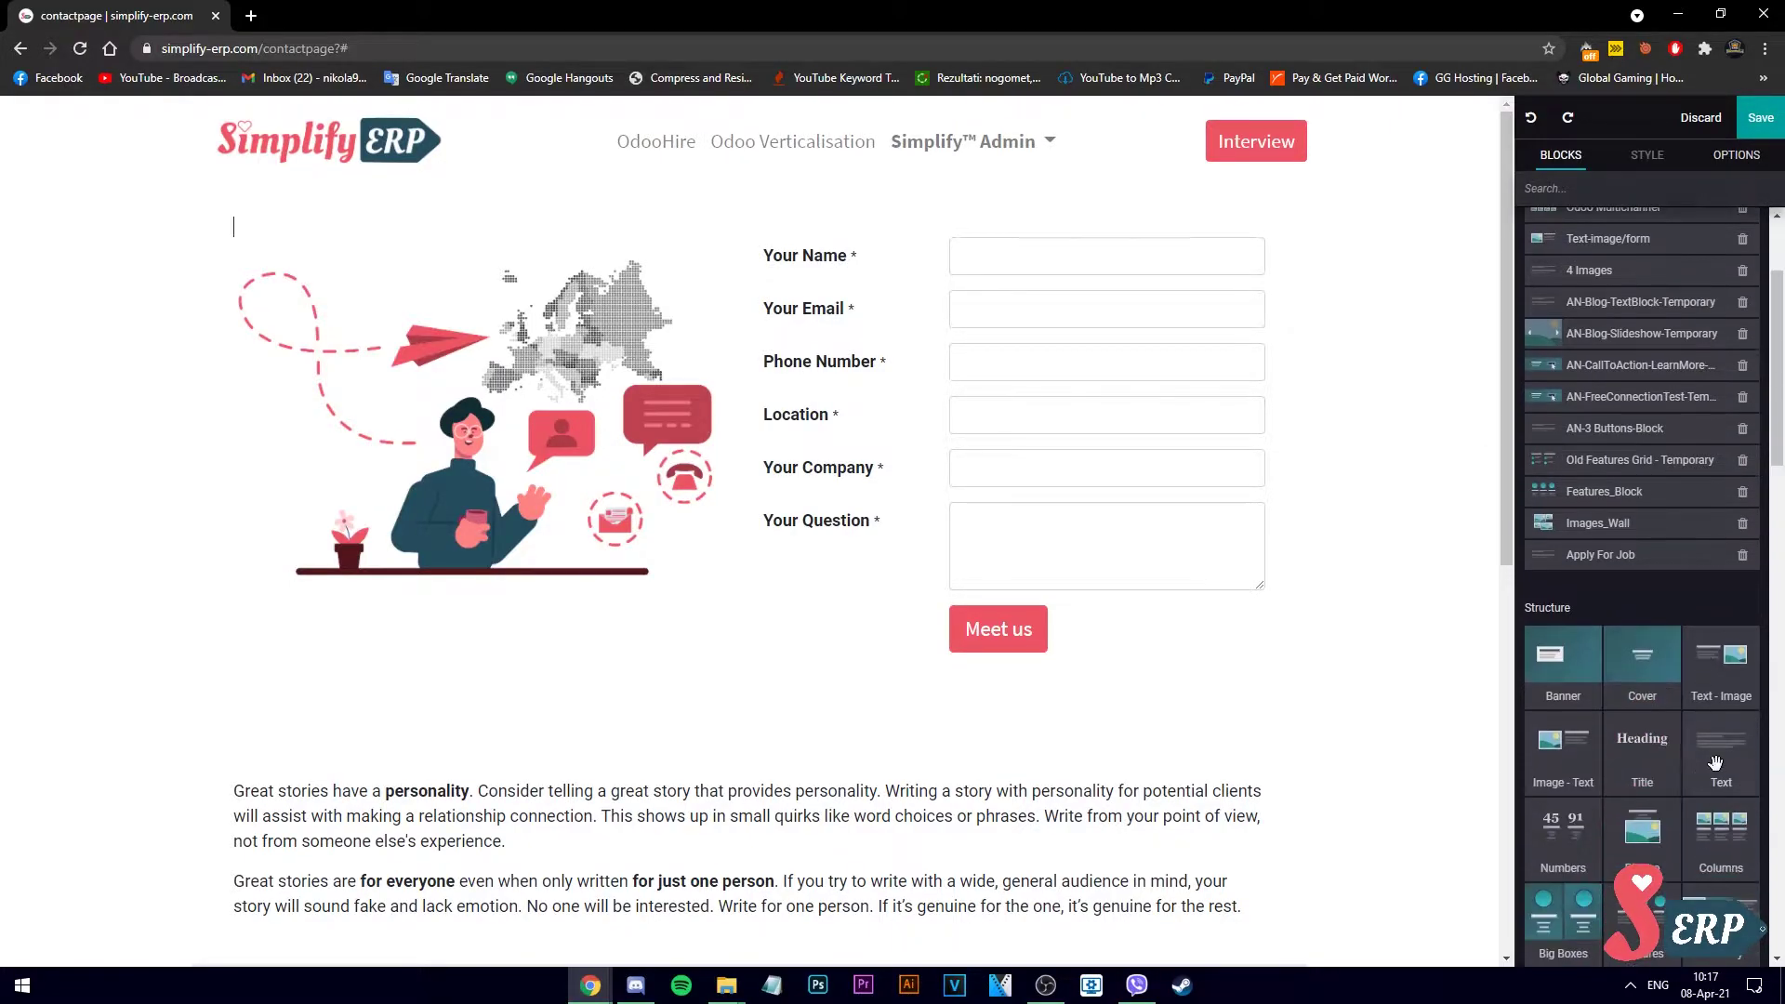
left_click_drag(1715, 762, 1069, 730)
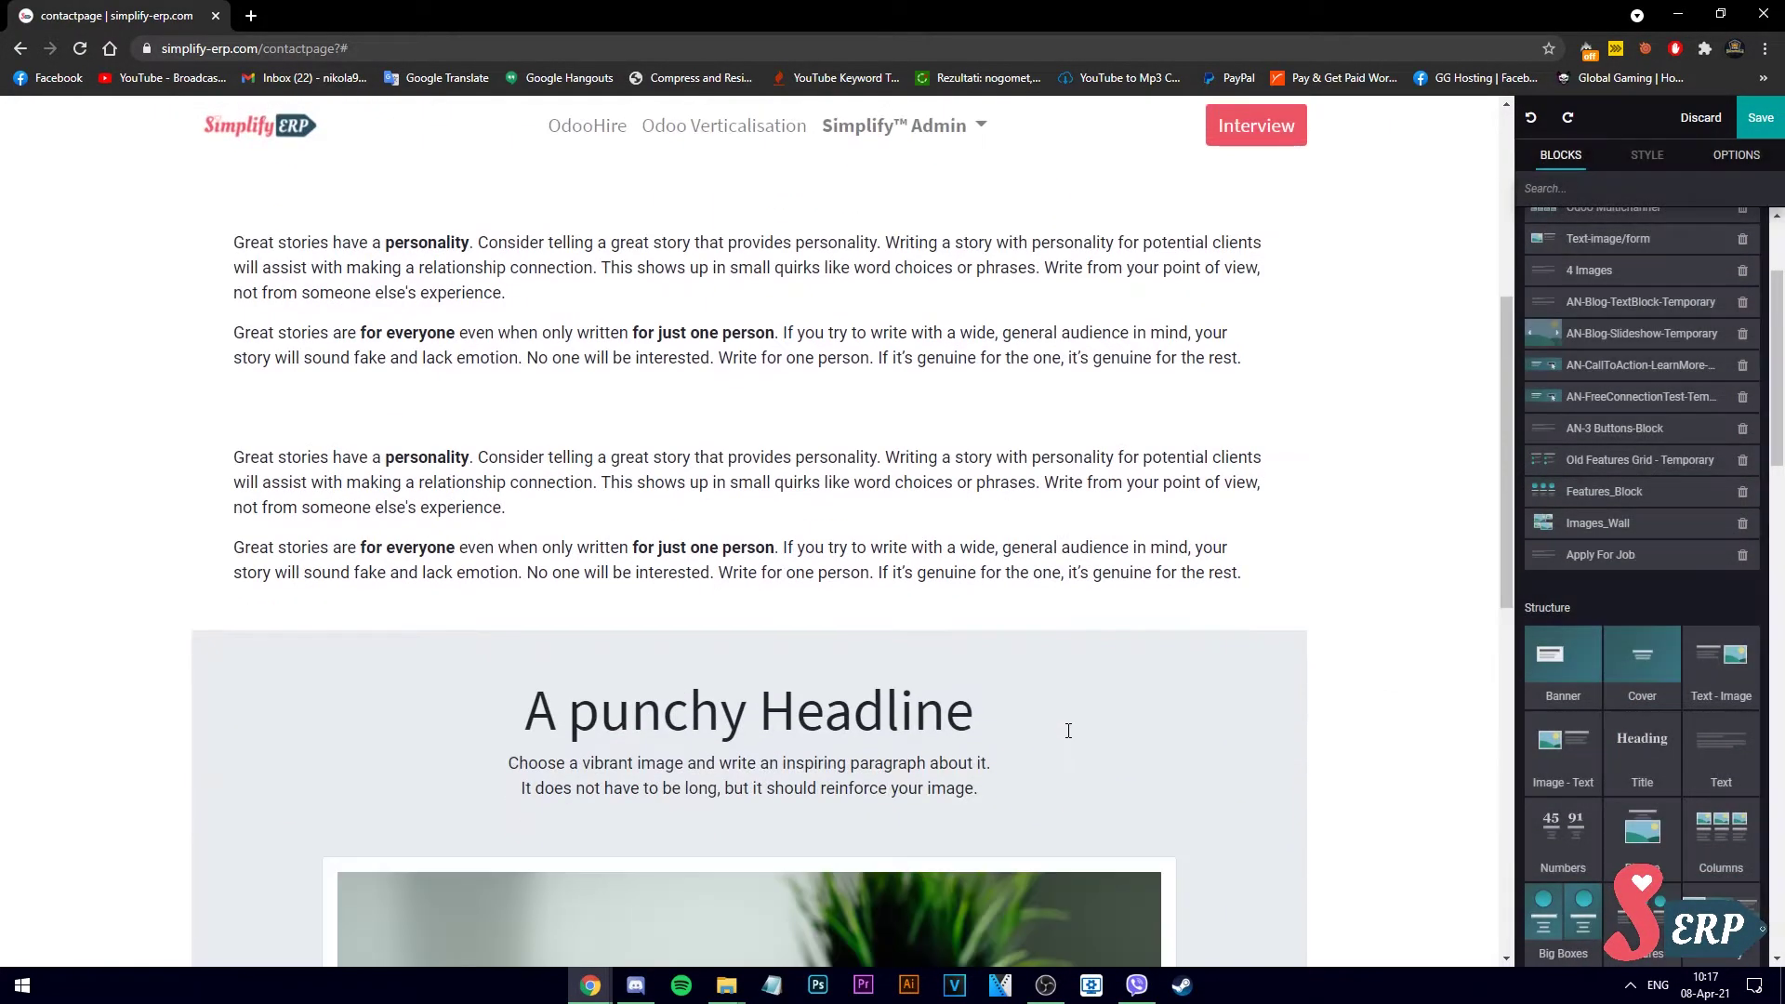
Step: Lay out the new text block in 3 columns
triple_click(979, 335)
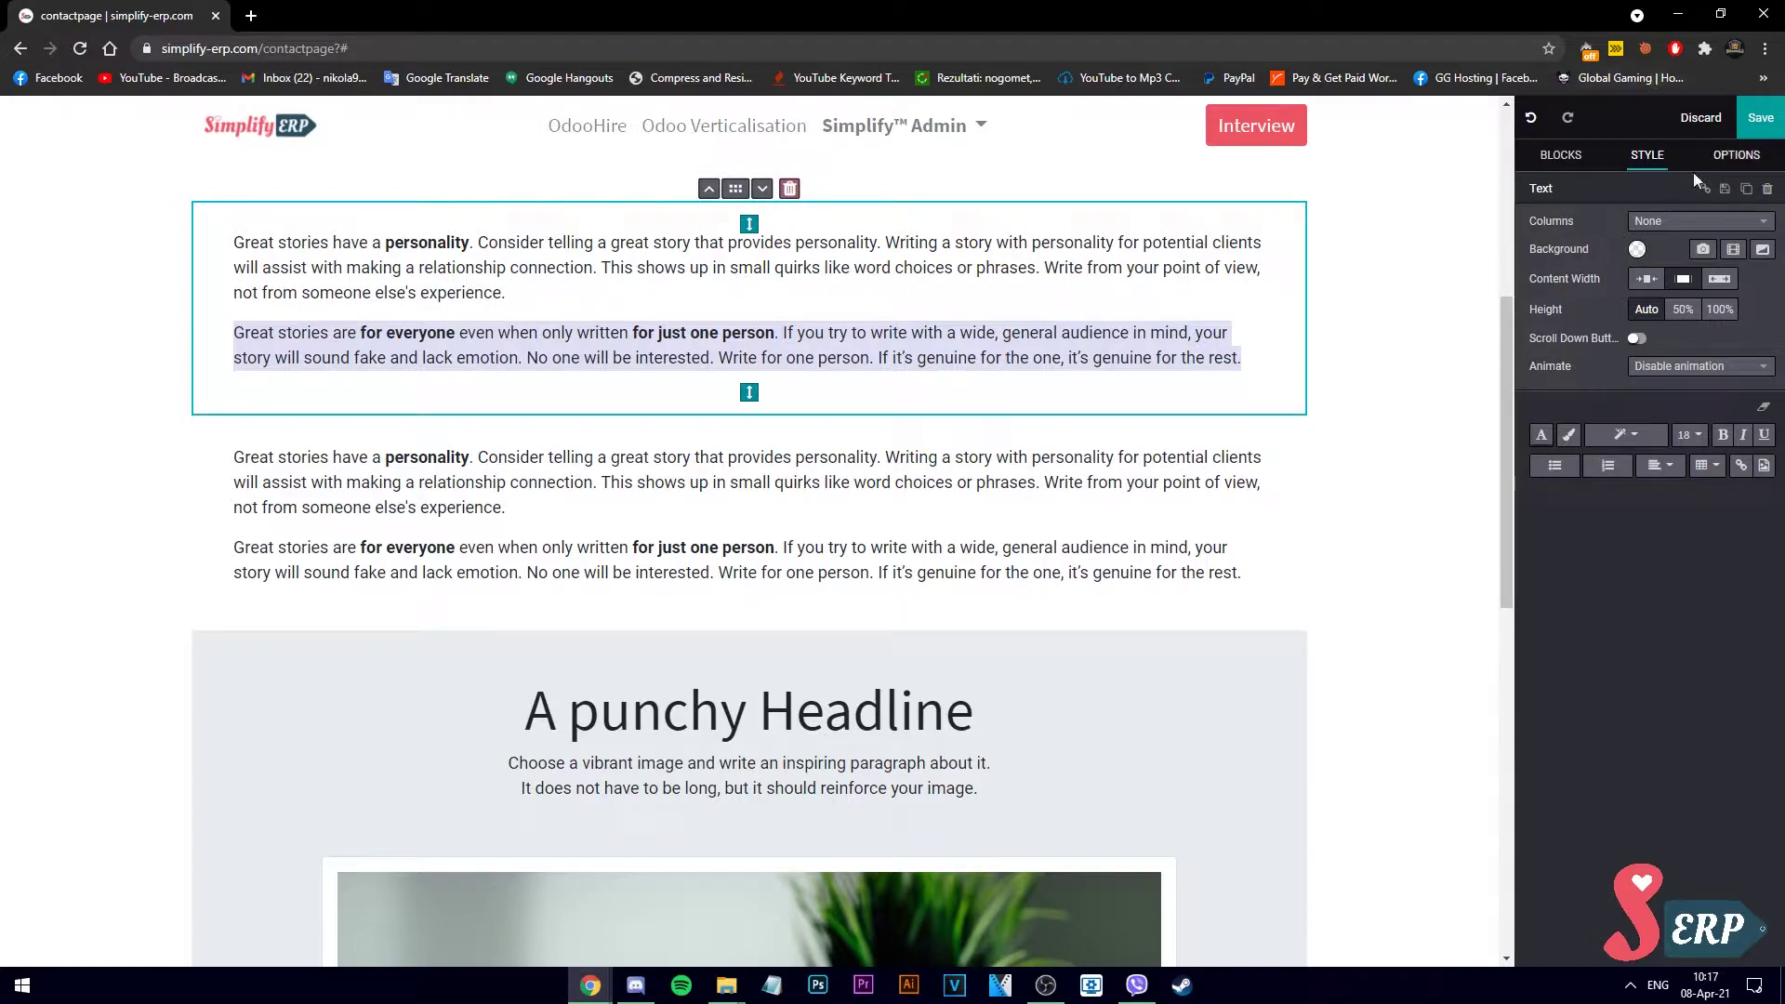
left_click(1707, 228)
left_click(1606, 355)
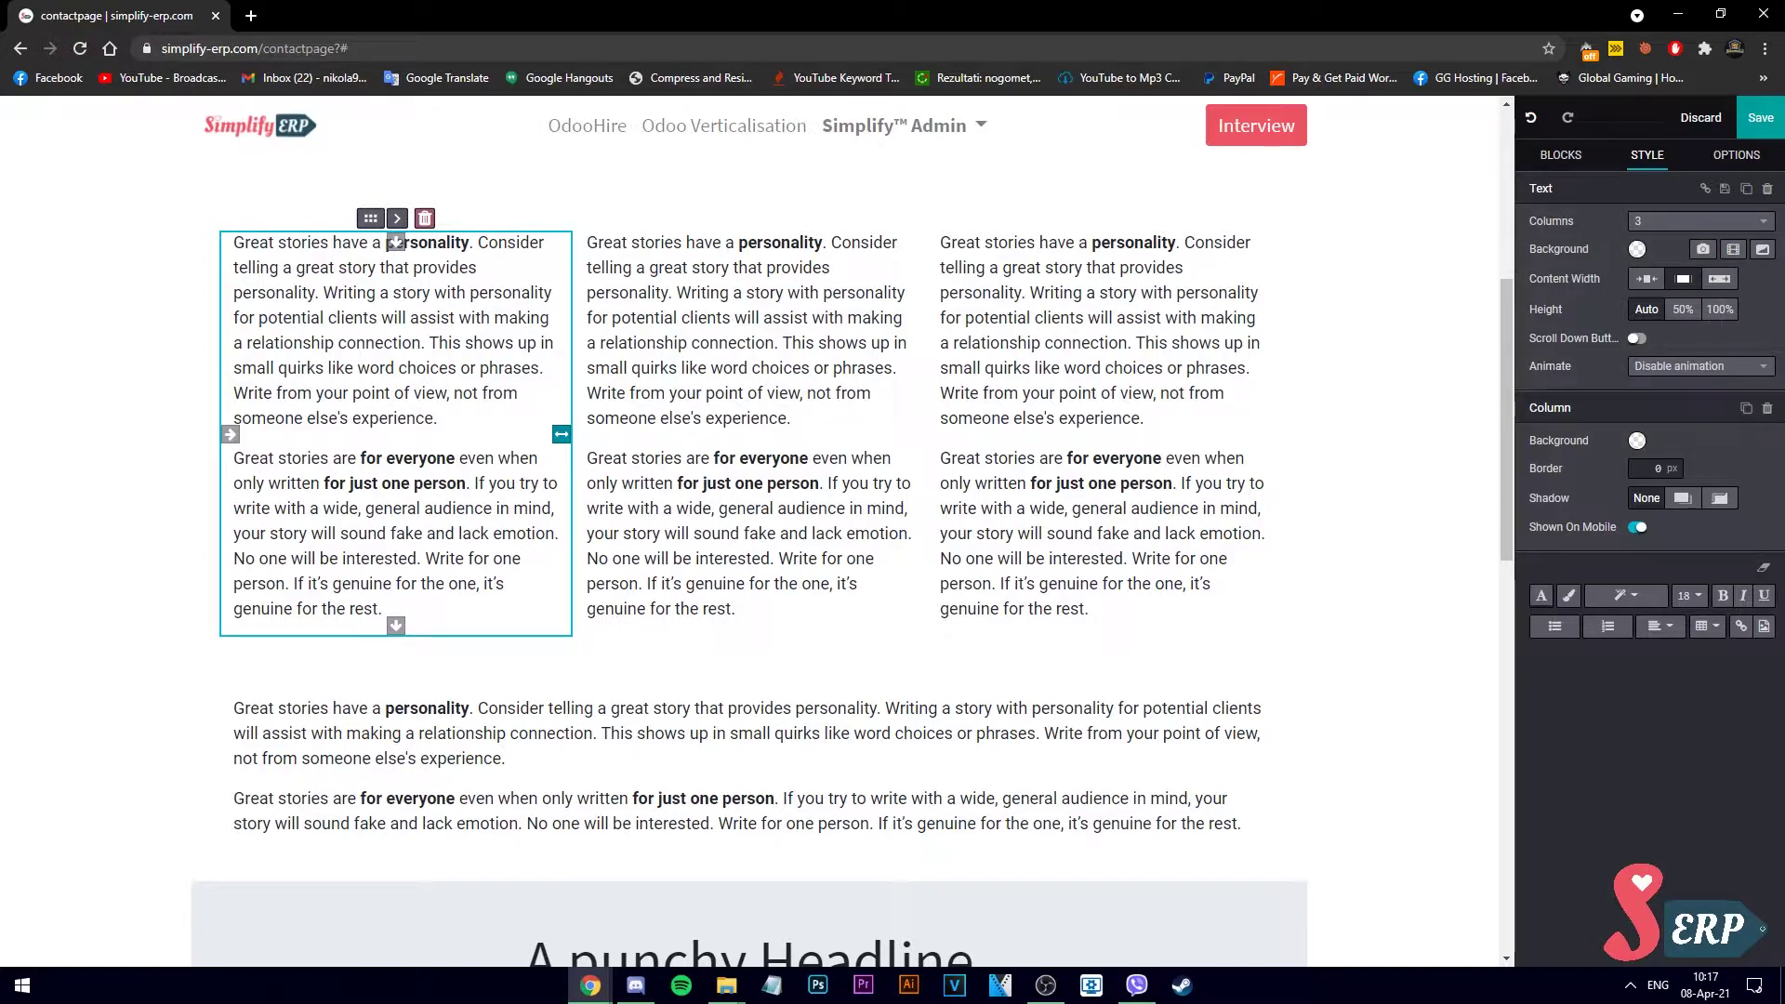
Step: Add an Image - Text section, then a Title block above the headline section
left_click(1561, 154)
left_click_drag(1597, 737, 1208, 653)
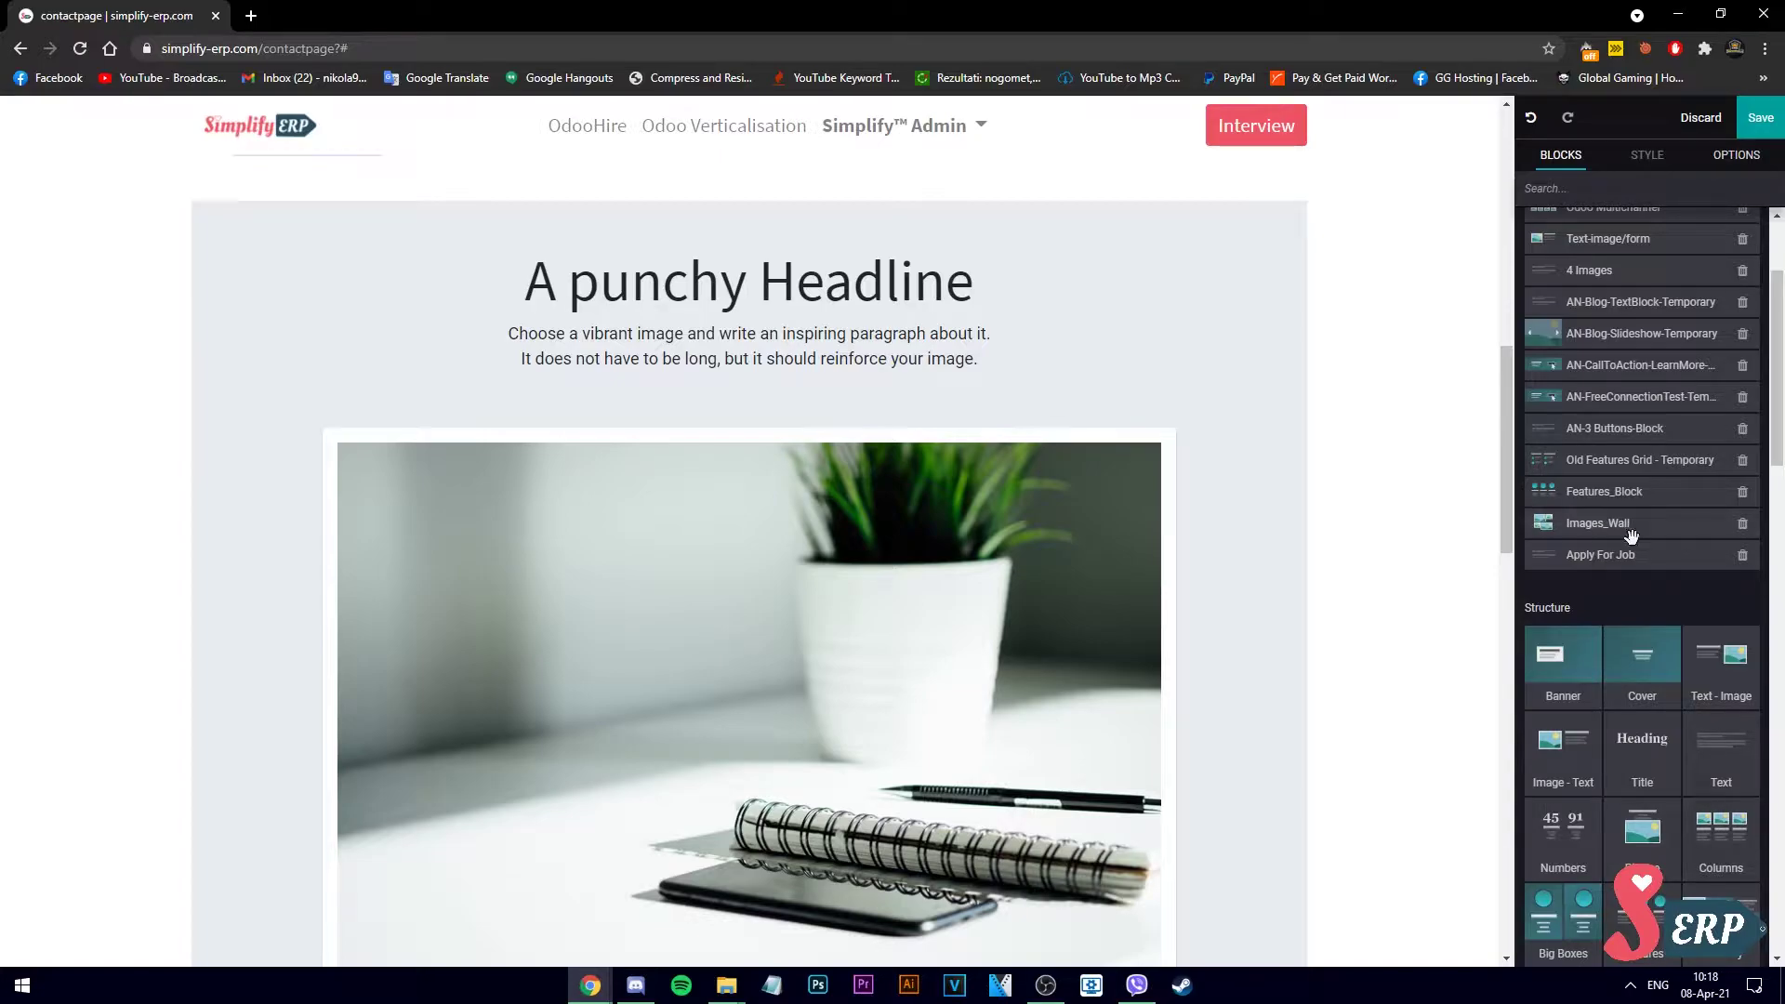
scroll(1354, 565, "up", 2)
left_click_drag(1637, 756, 968, 410)
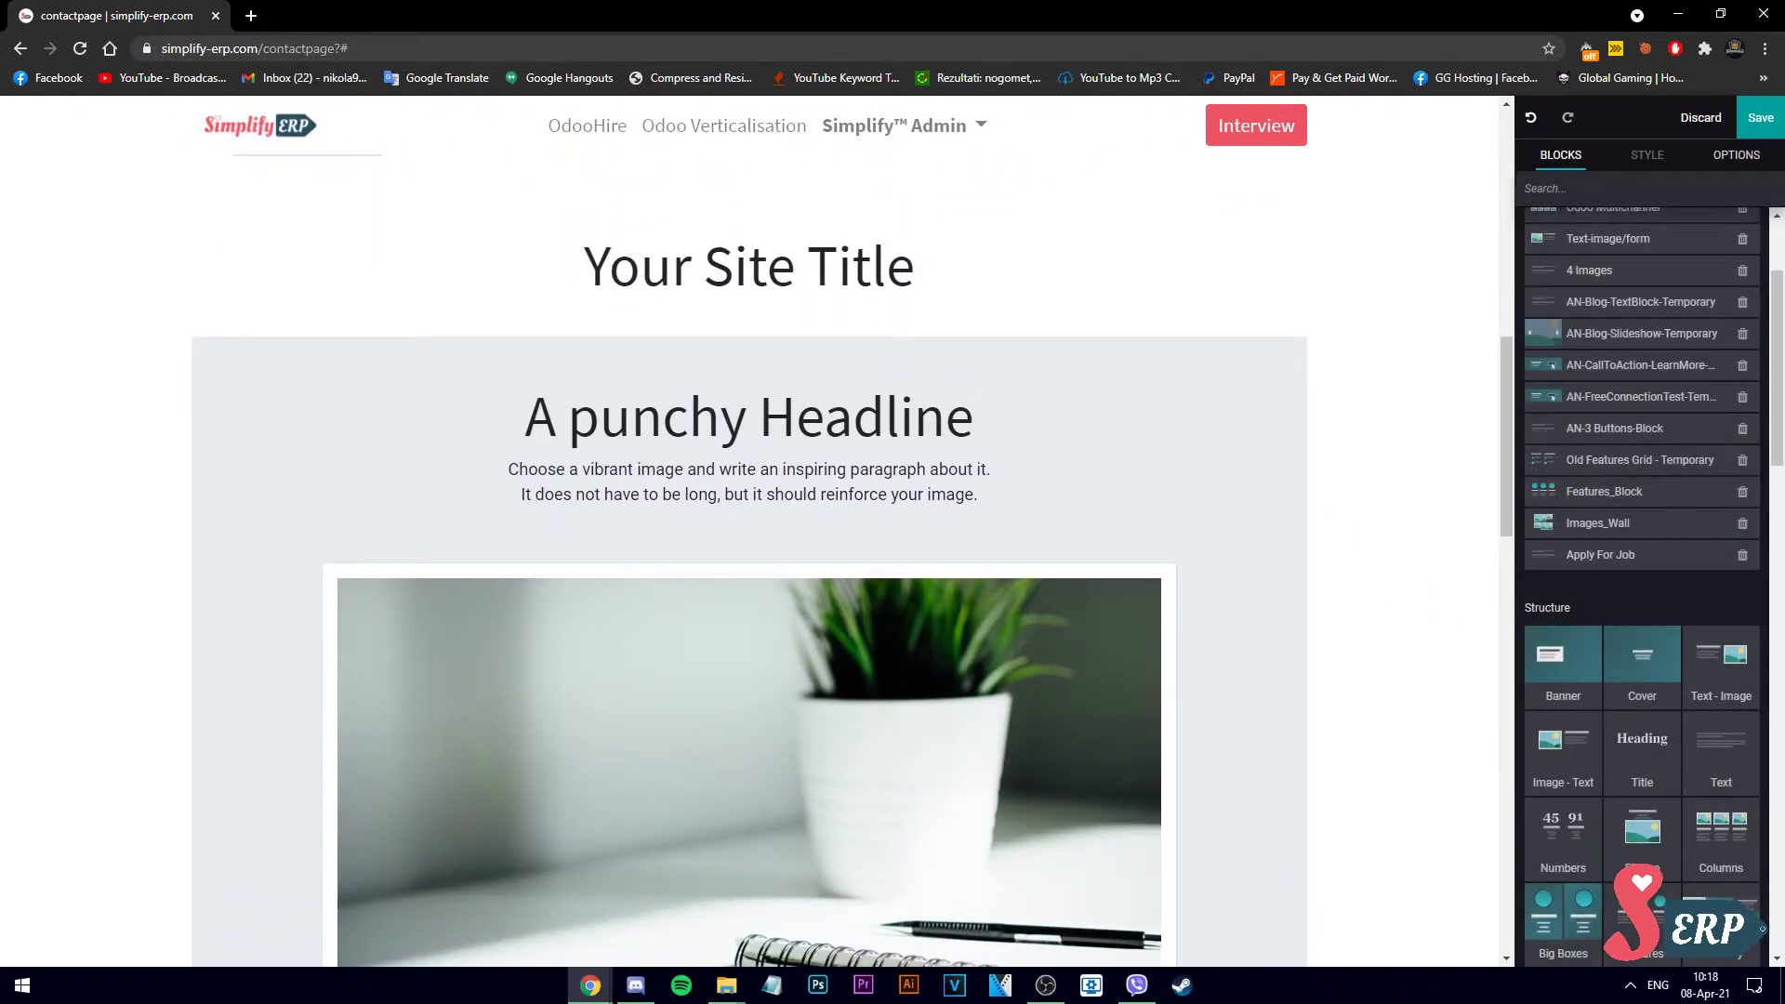
Step: Replace the placeholder site title with the heading 'Contact Us!'
triple_click(860, 306)
type("Contact ")
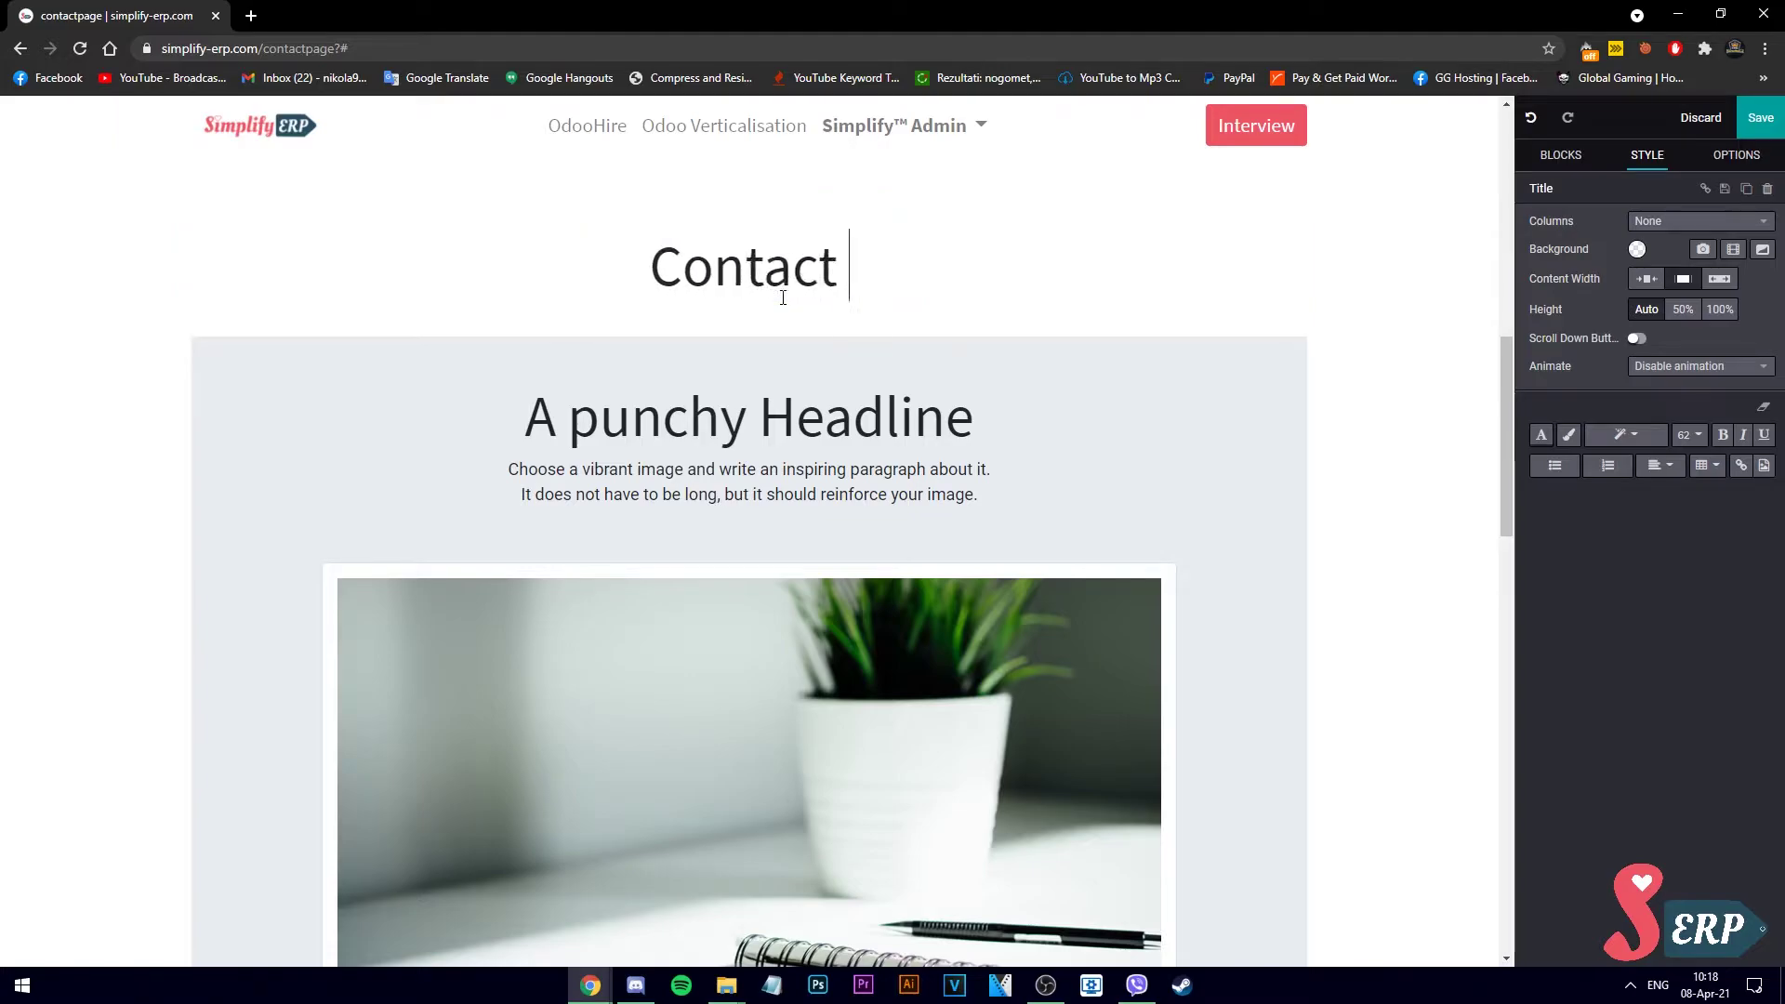
type("us!")
key("Left")
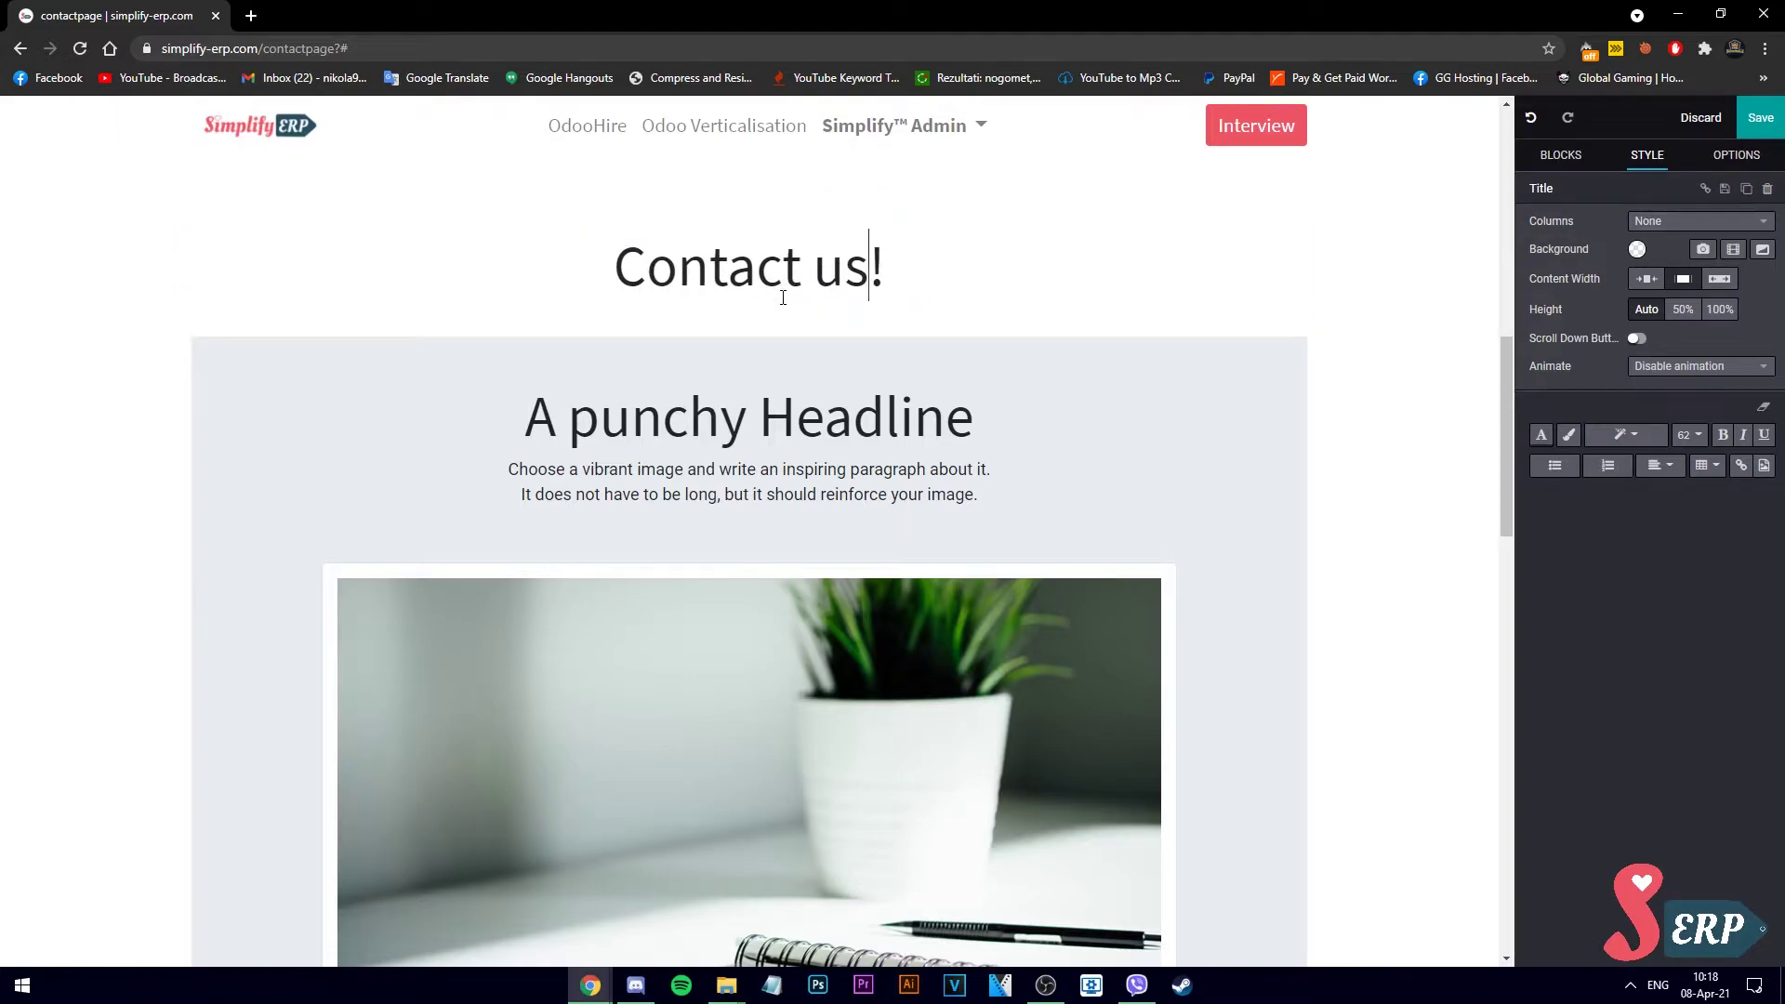
key("Left")
key("shift+Left")
type("U")
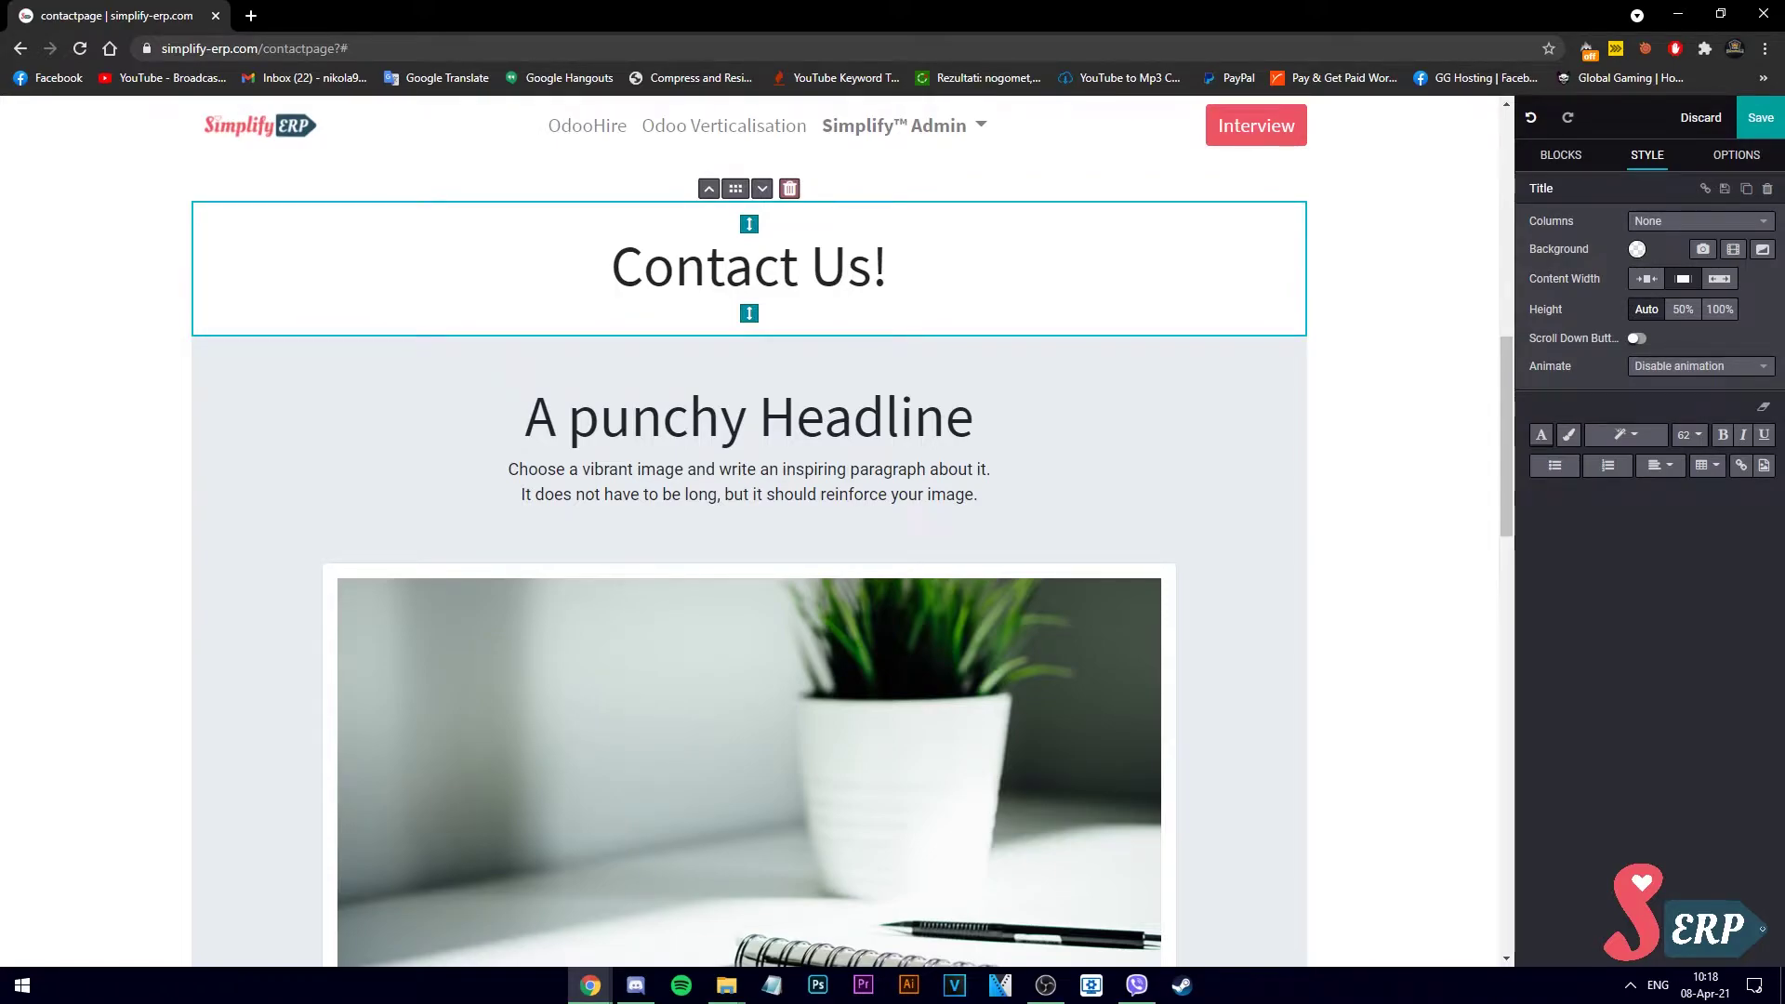
Step: Make the 'Contact Us!' heading a Primary-style button linking to /contactpage
left_click_drag(609, 267, 890, 270)
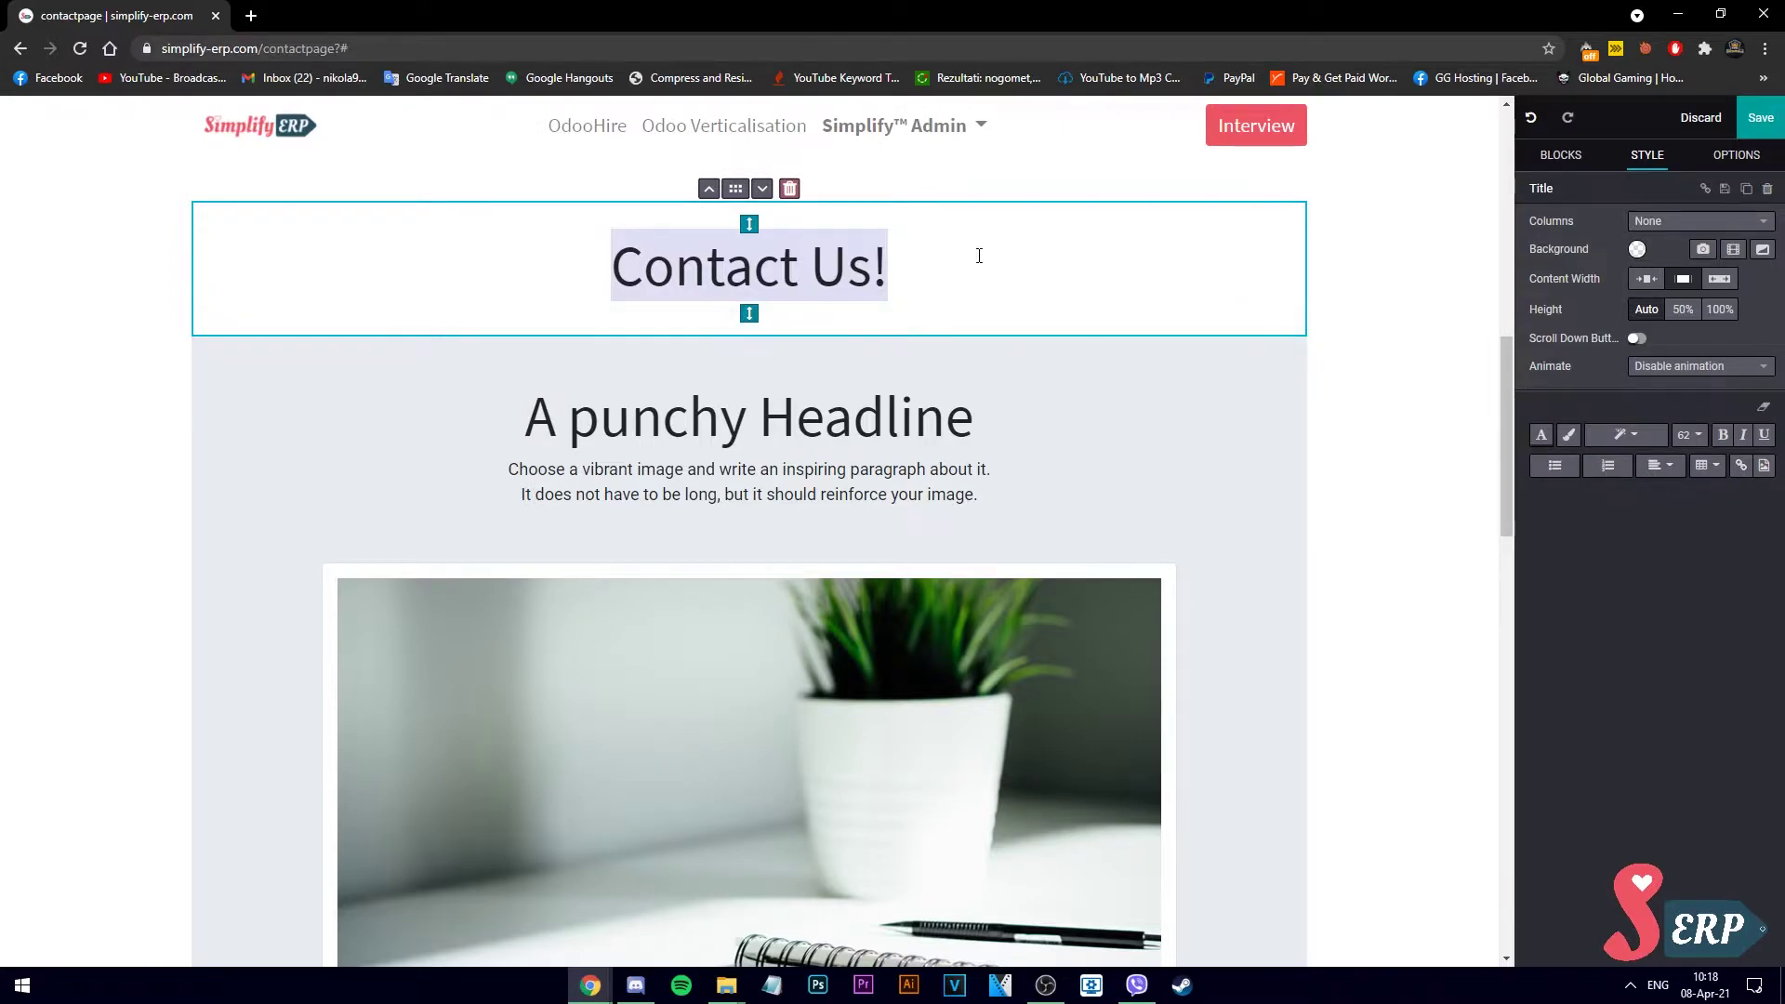
left_click(1742, 466)
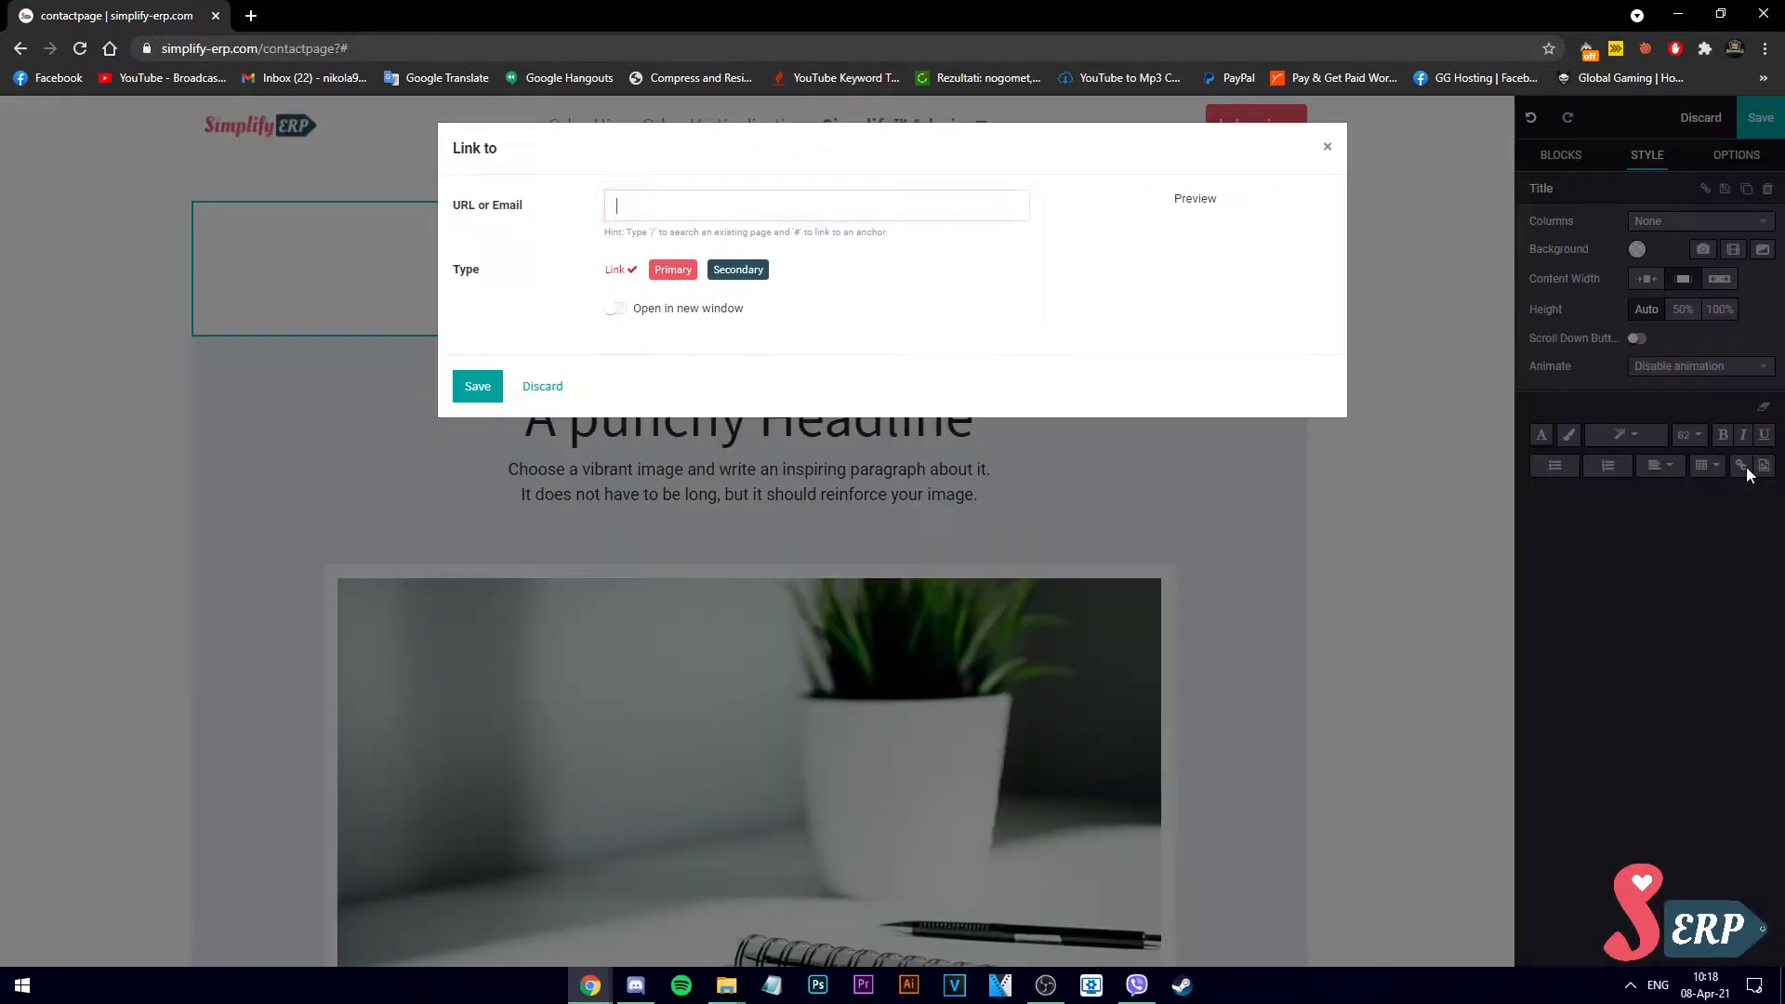
left_click(671, 271)
left_click(684, 215)
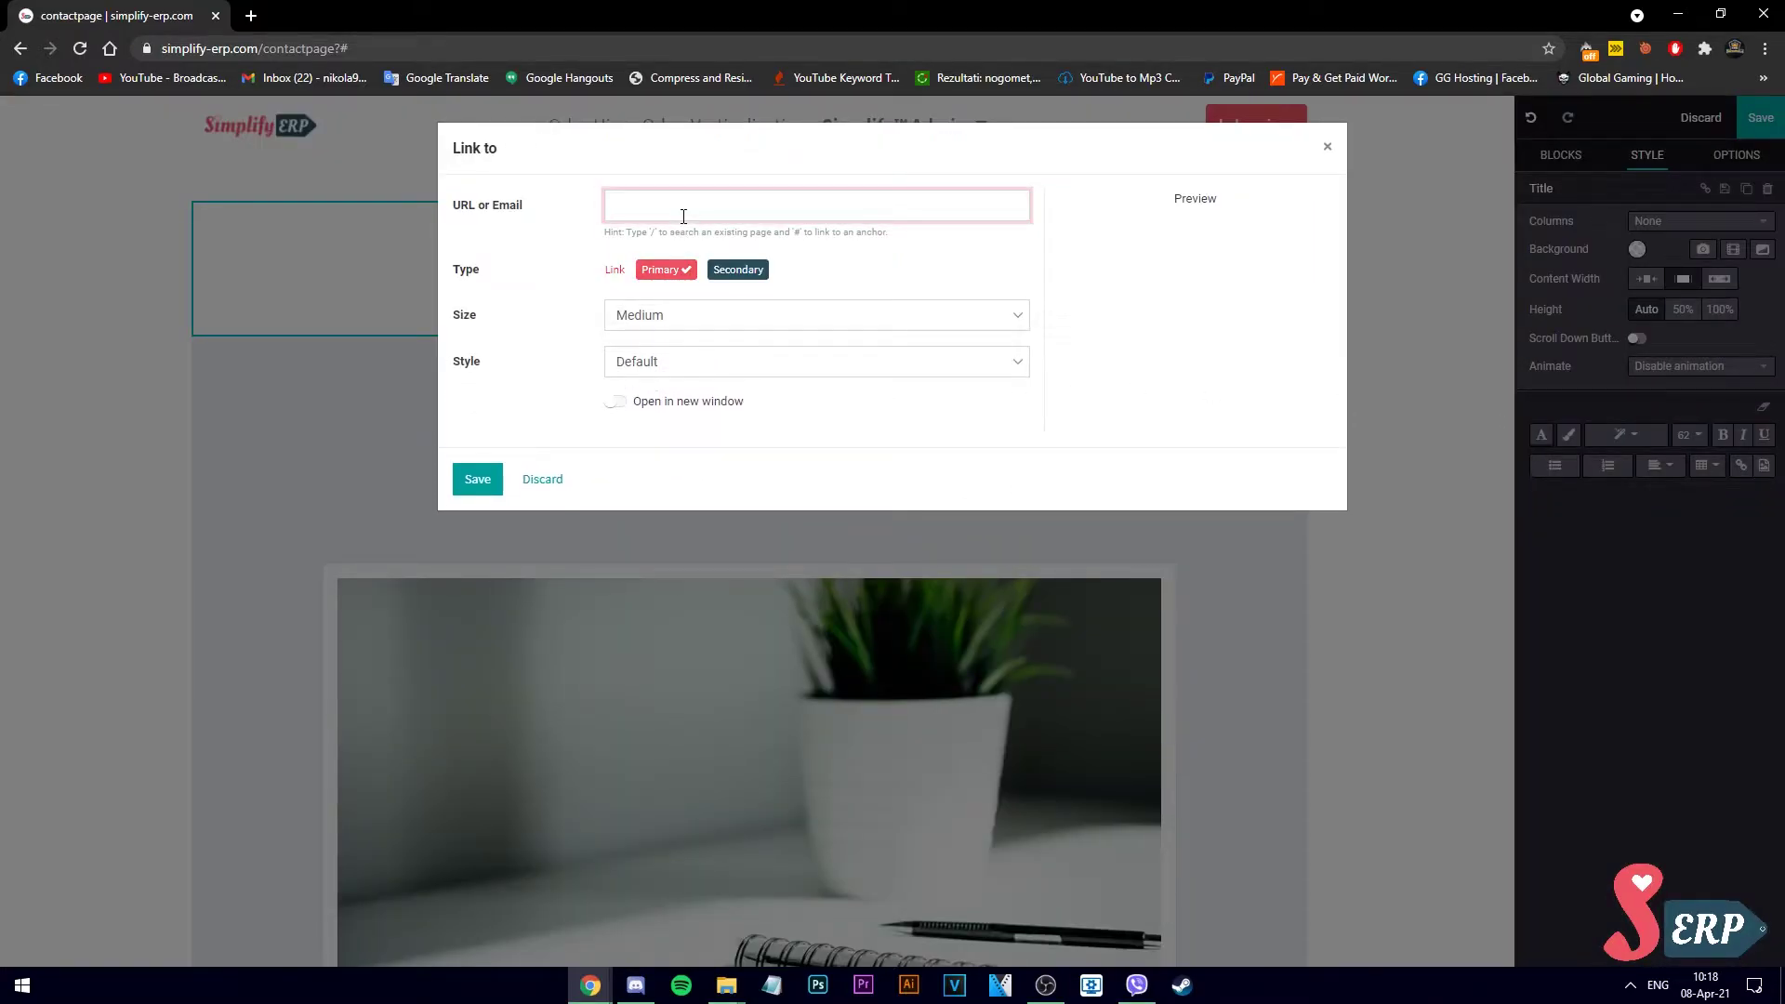
type("/")
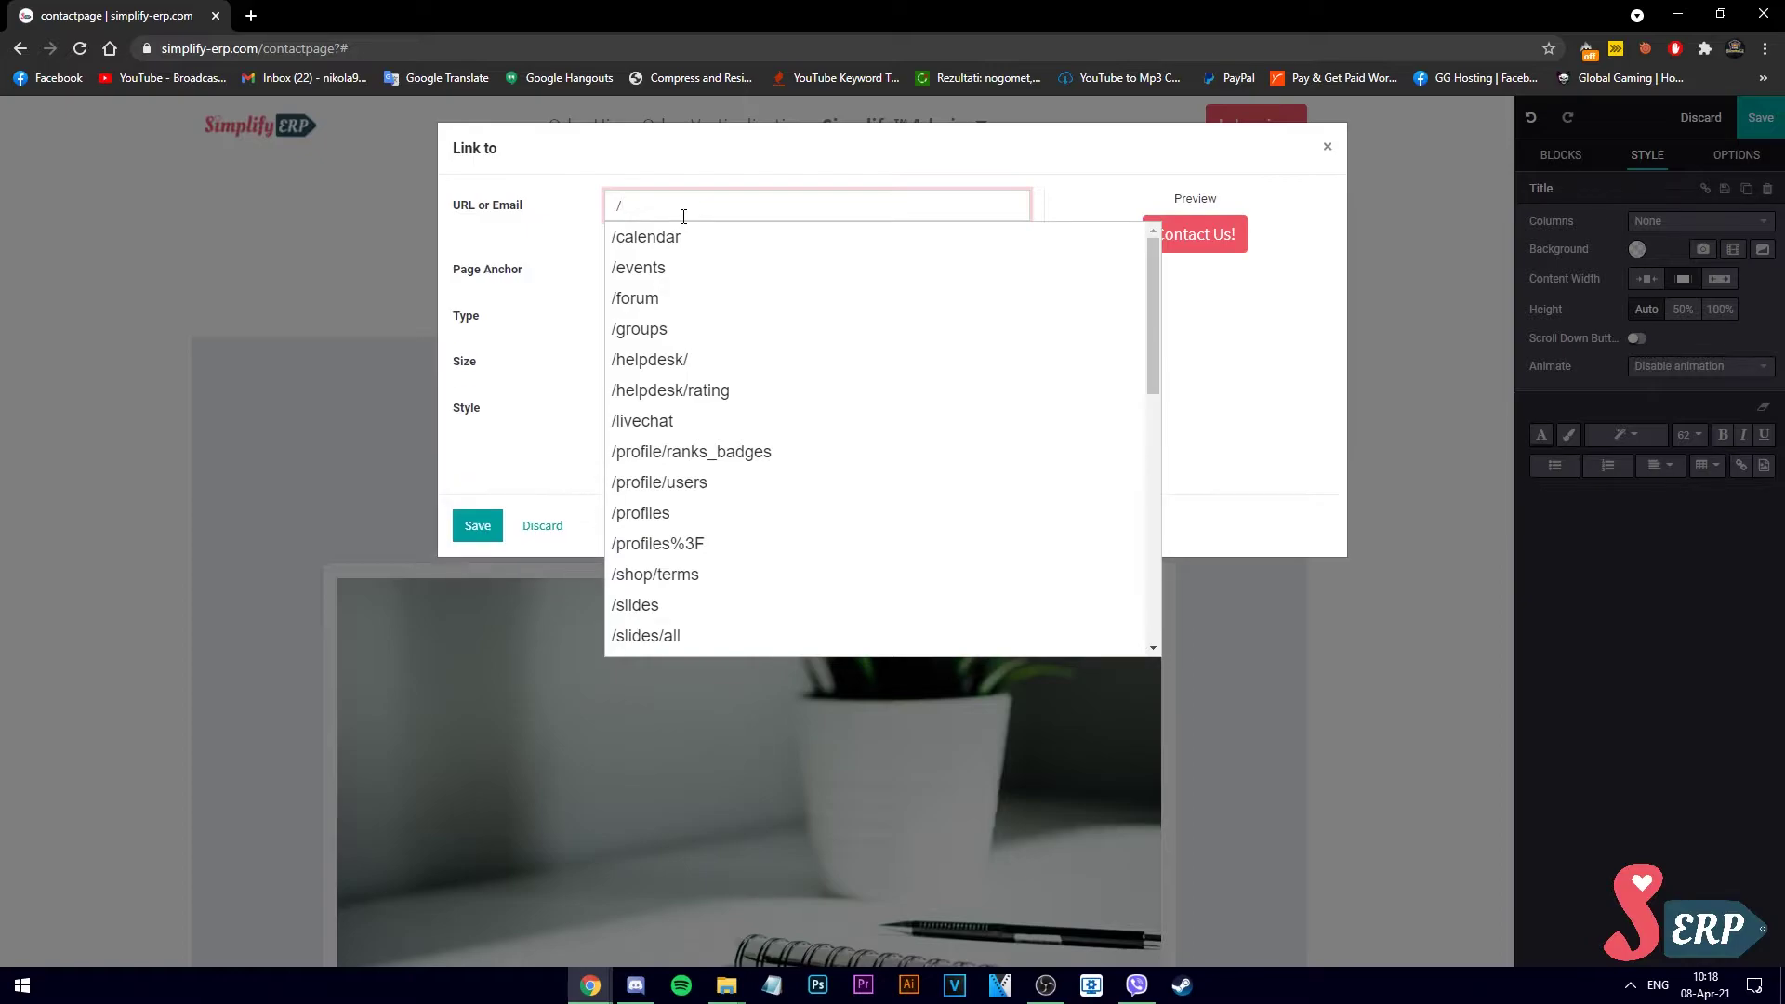
type("contactpage")
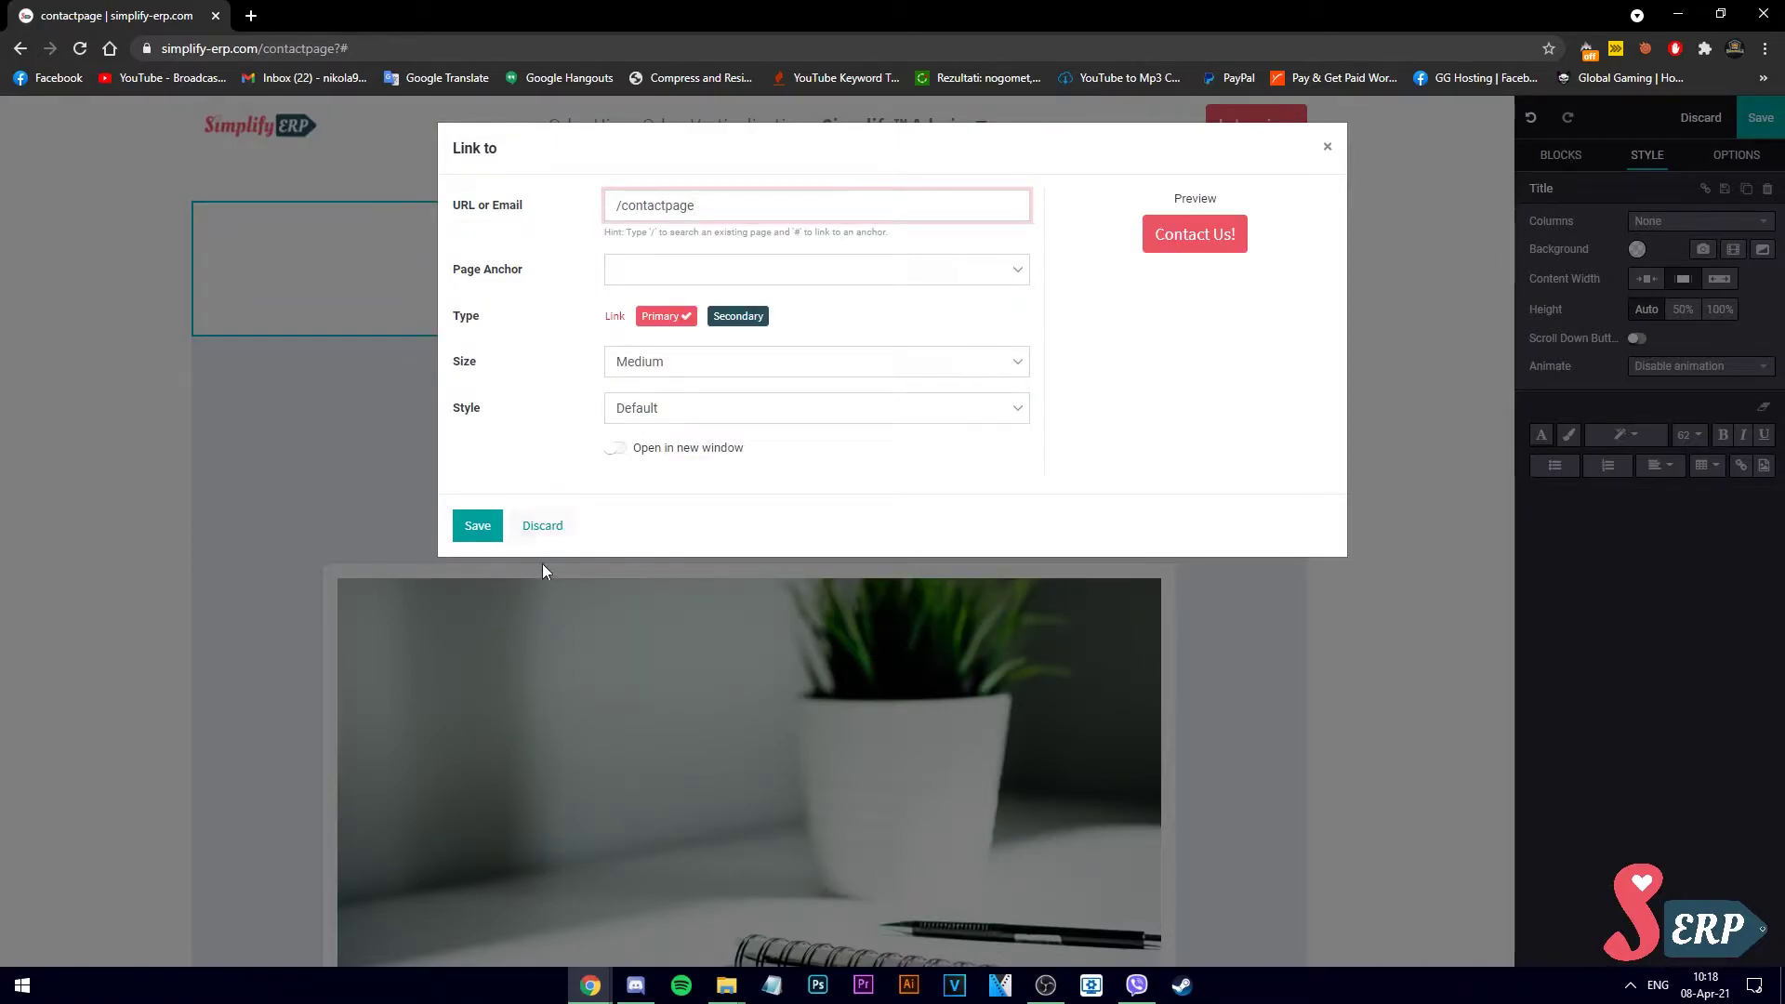
left_click(477, 527)
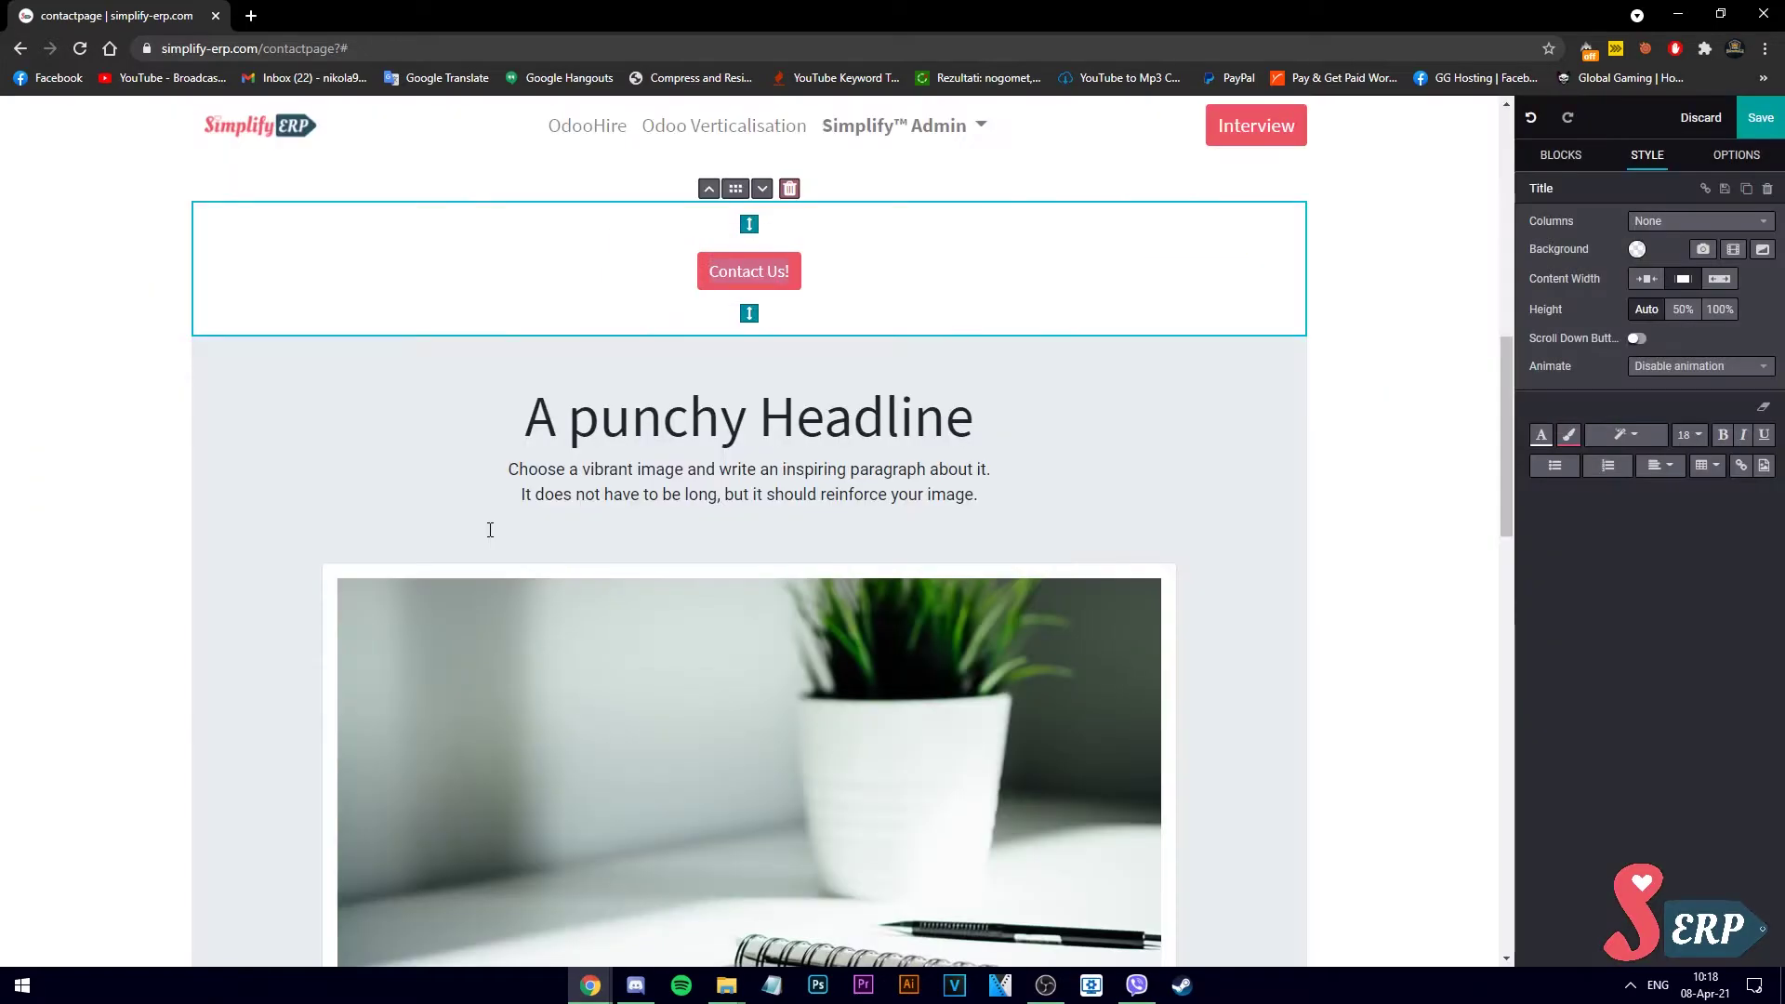
left_click(1000, 270)
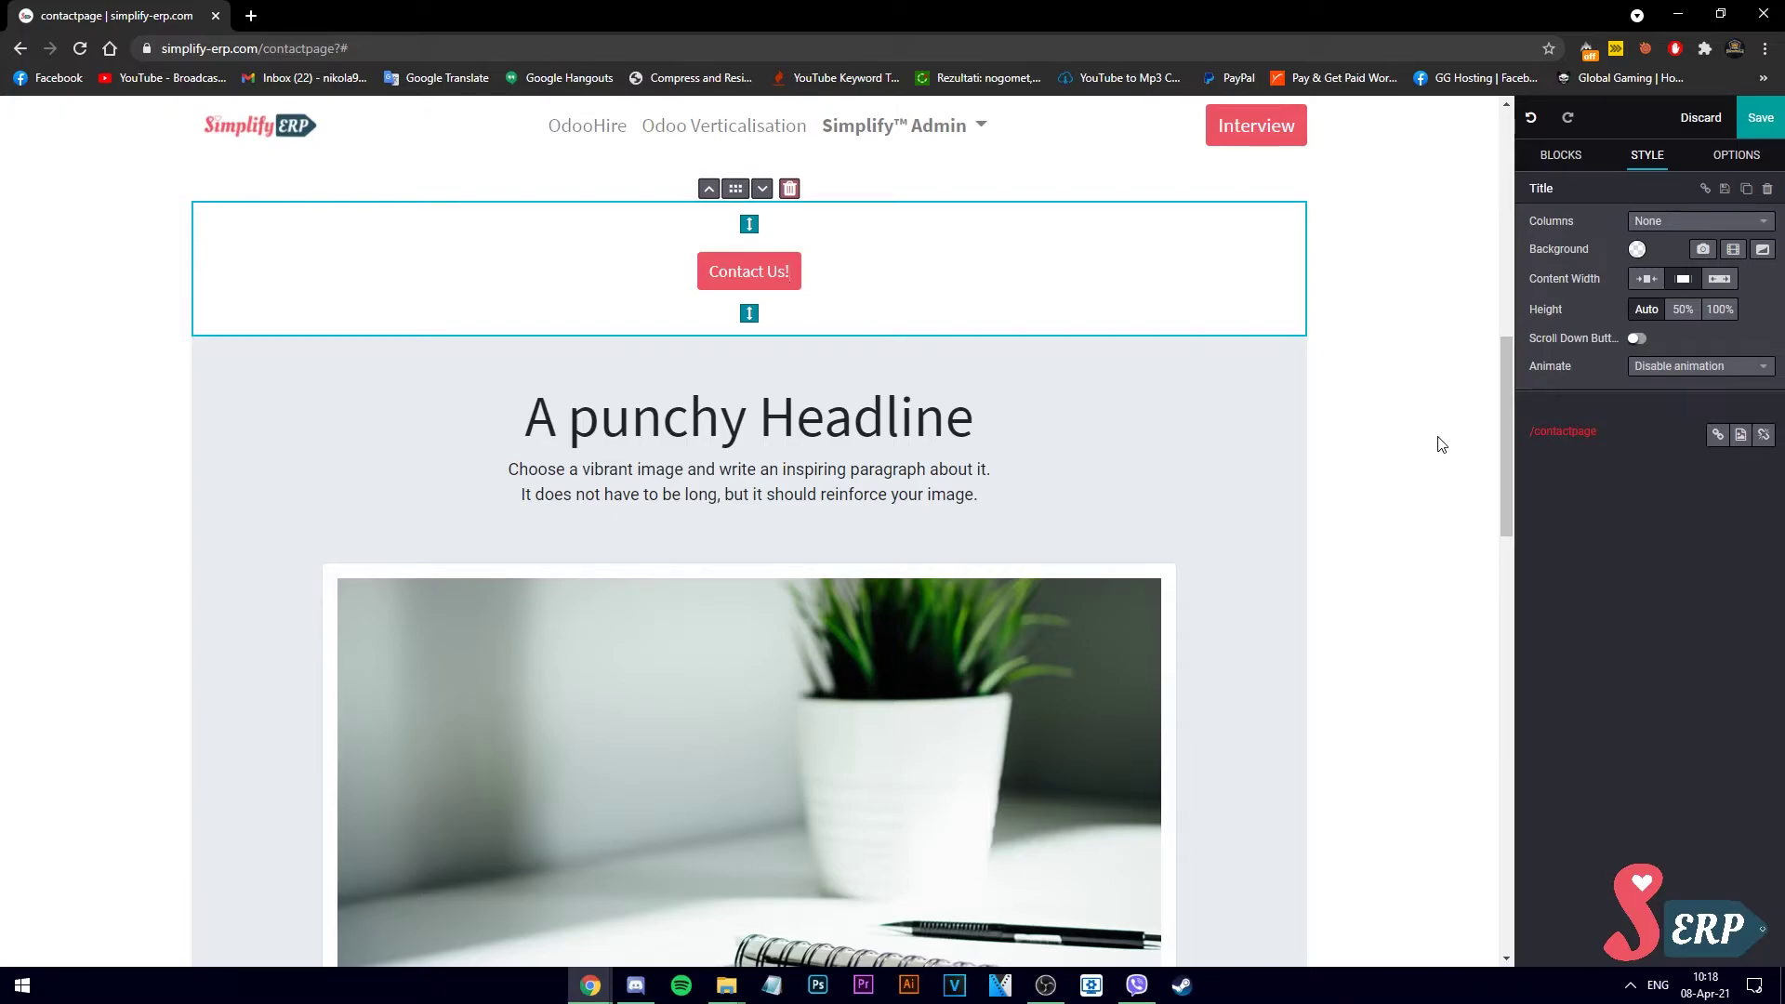
Step: Change the Contact Us button's link URL from /contactpage to '#'
left_click(770, 273)
double_click(770, 273)
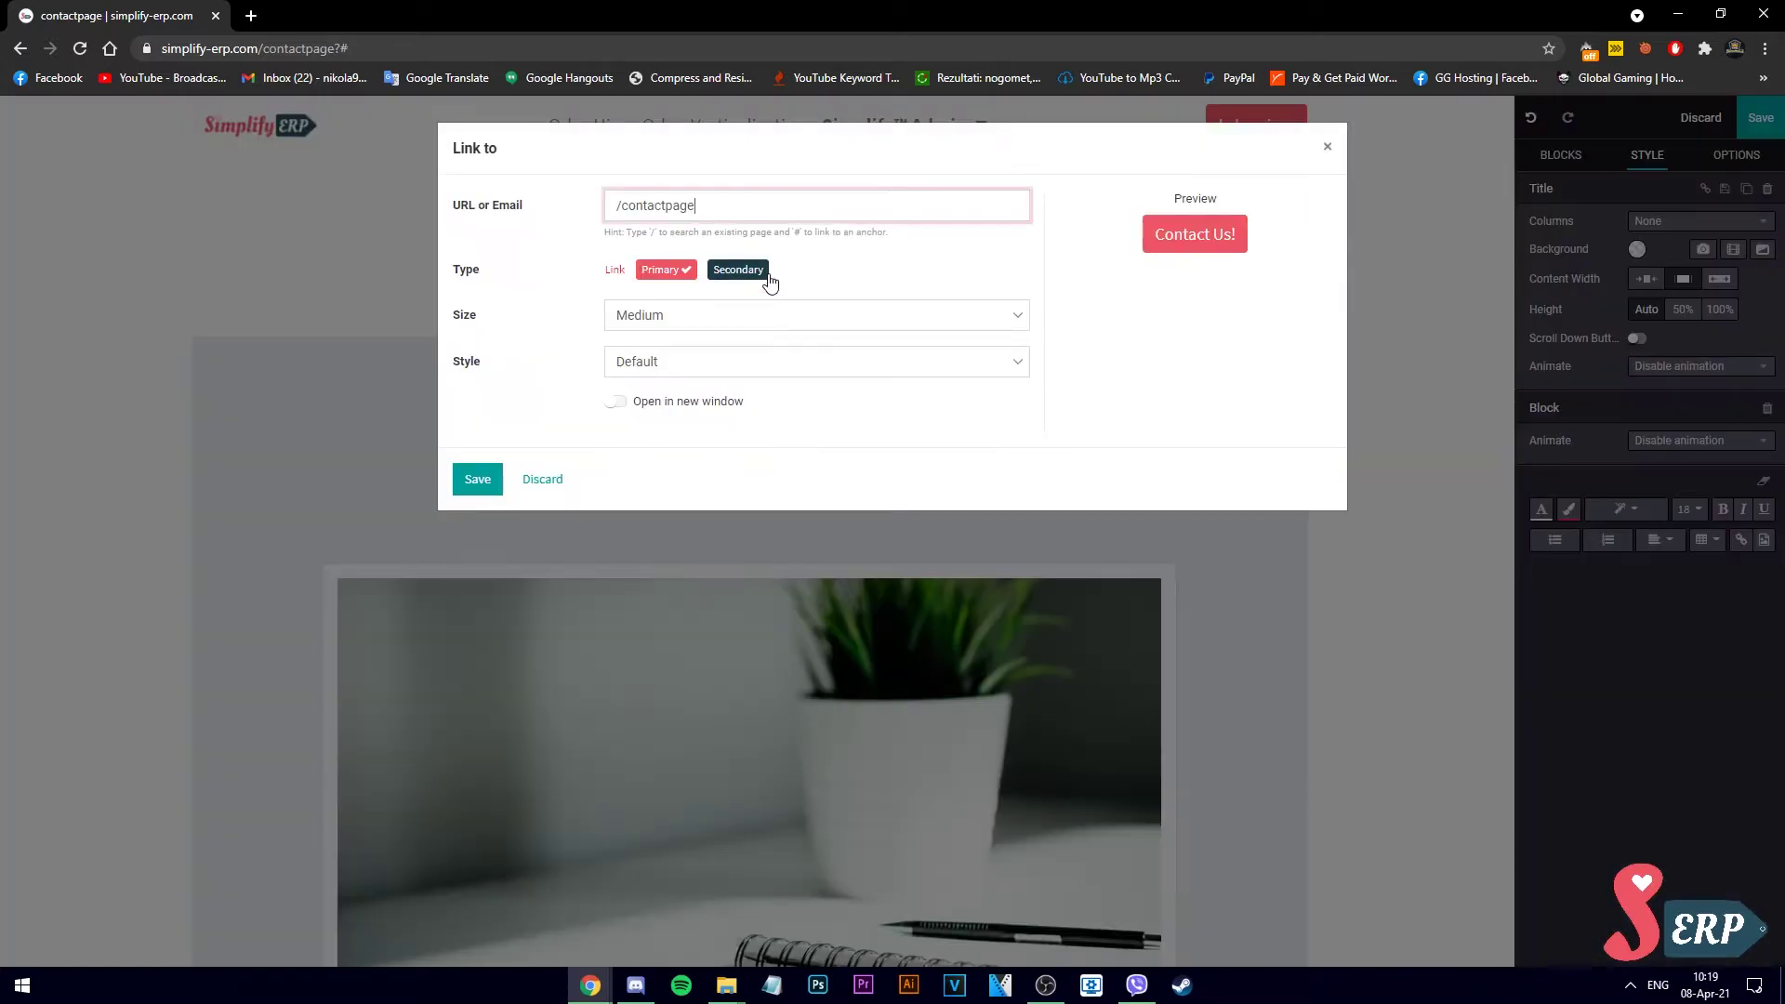
left_click_drag(706, 206, 621, 207)
left_click(622, 209)
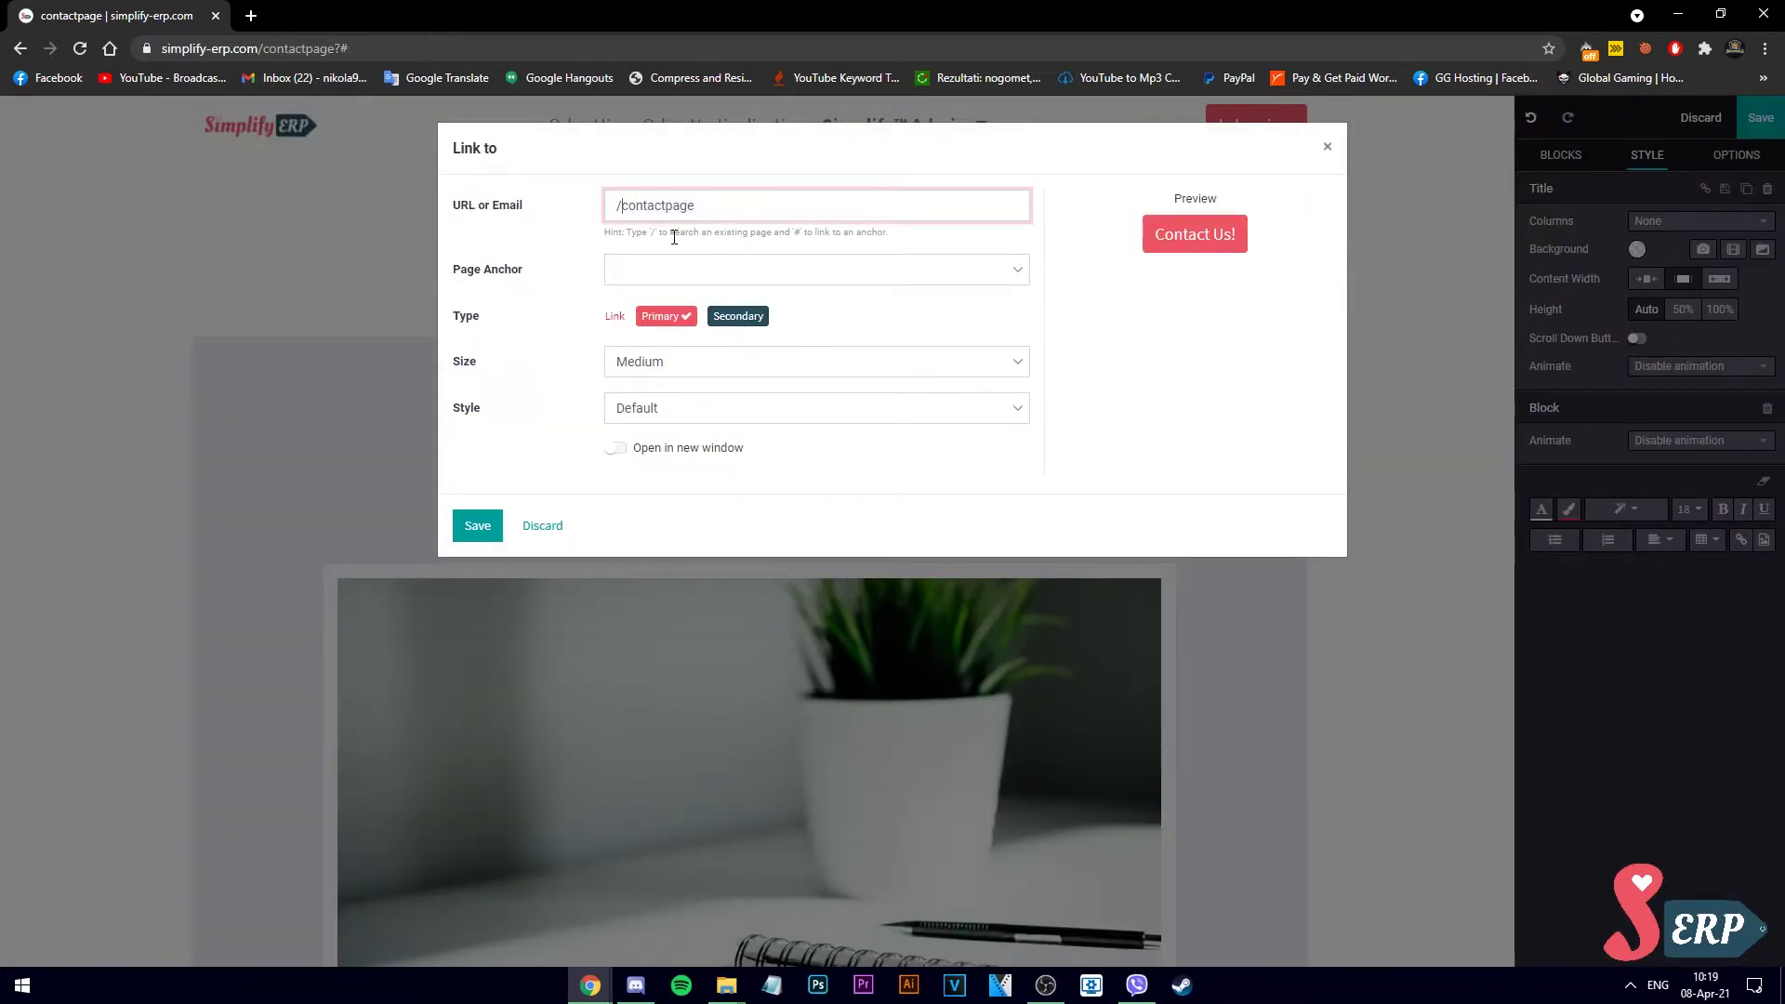
triple_click(609, 205)
type("#")
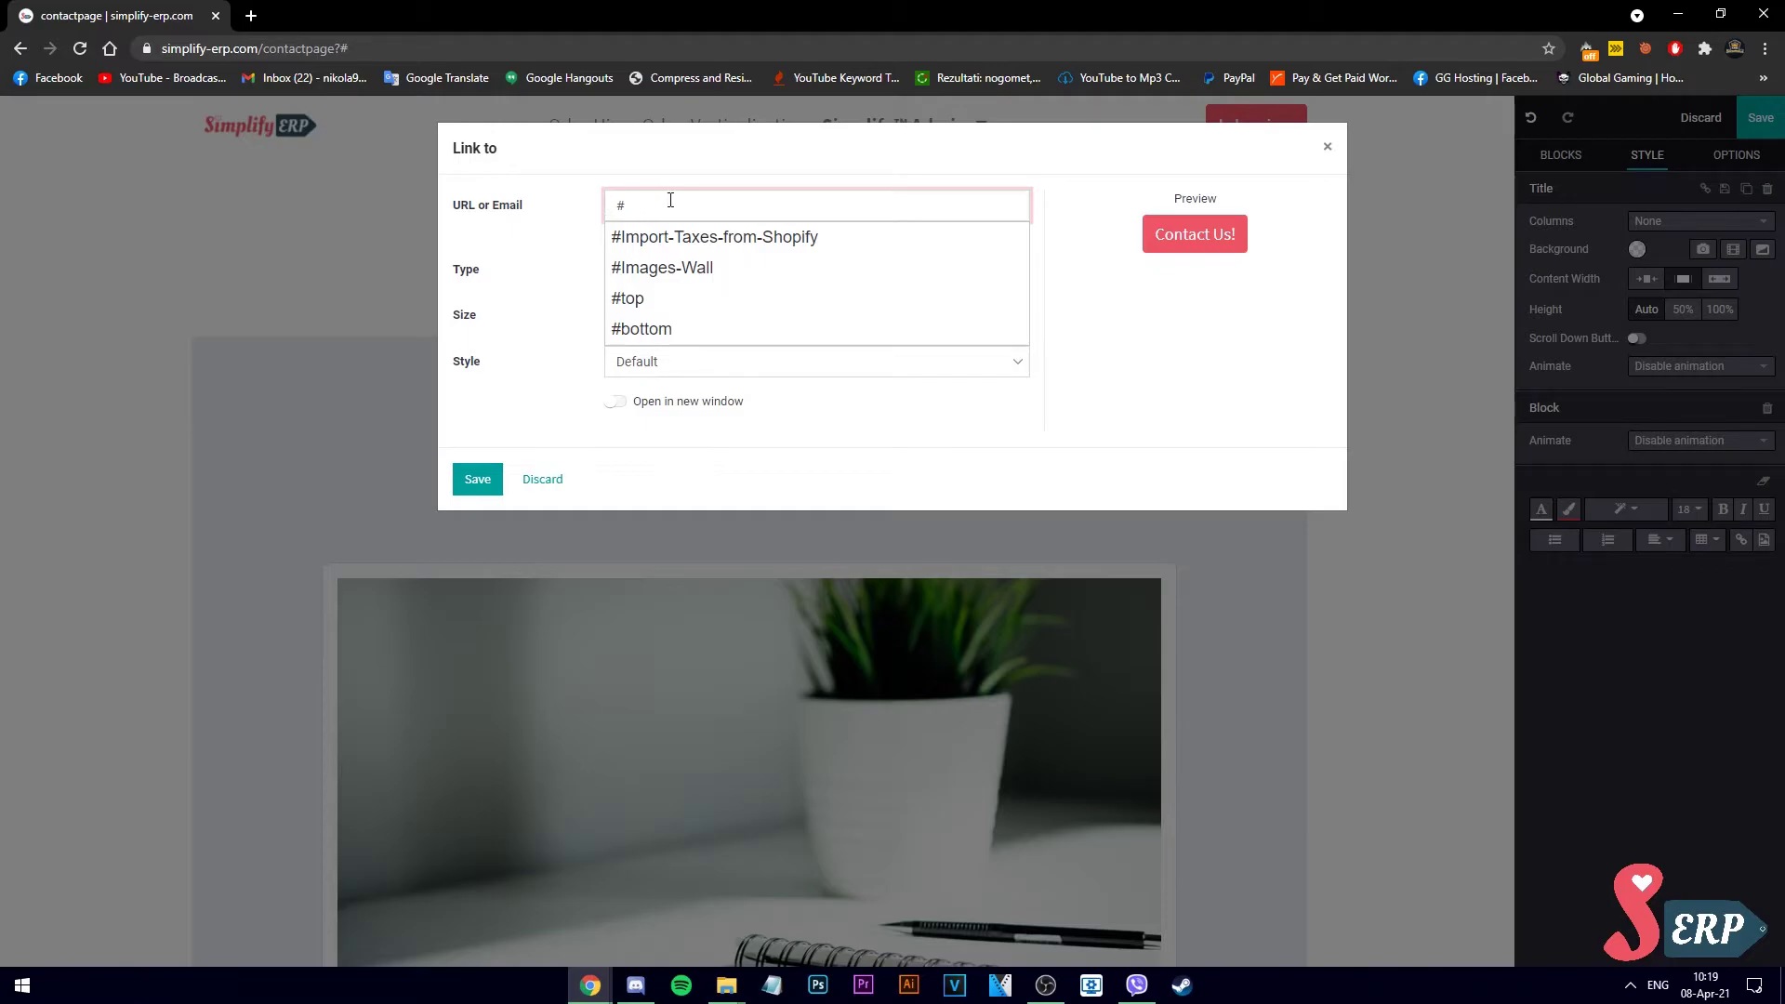
key("Return")
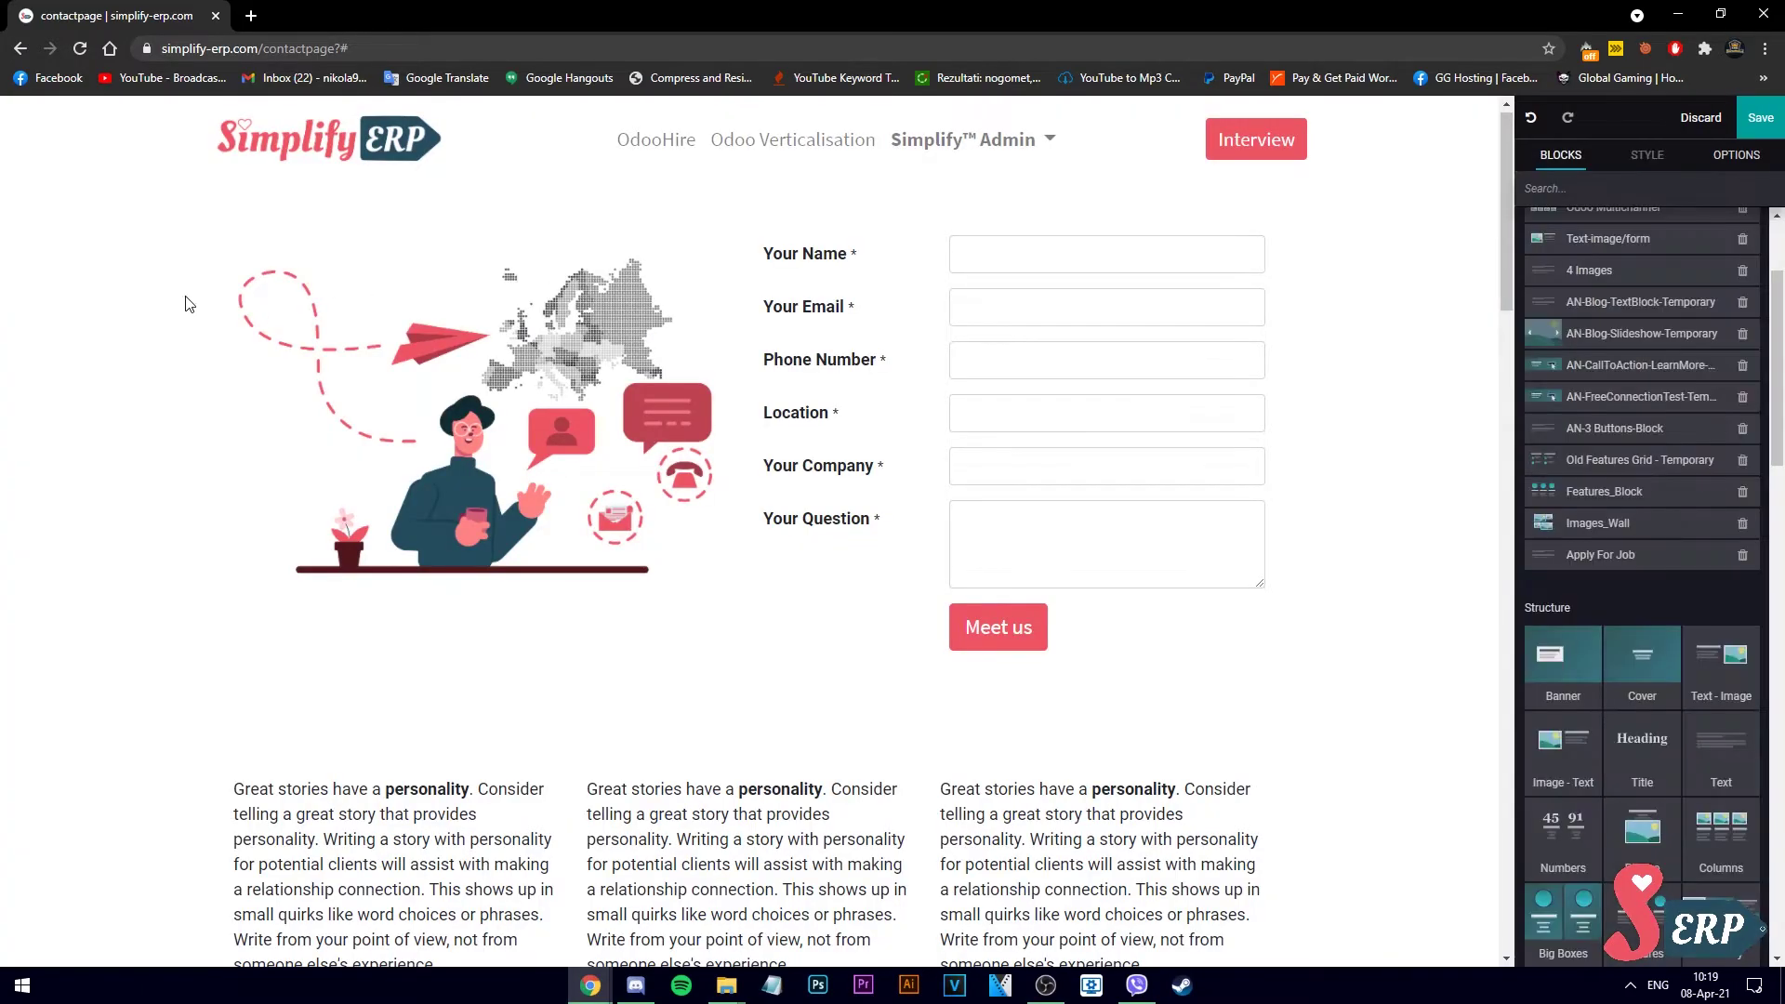
Step: Rename the illustration-and-form section's anchor from IMG---Form to 'back-to-top'
left_click(227, 295)
left_click(234, 224)
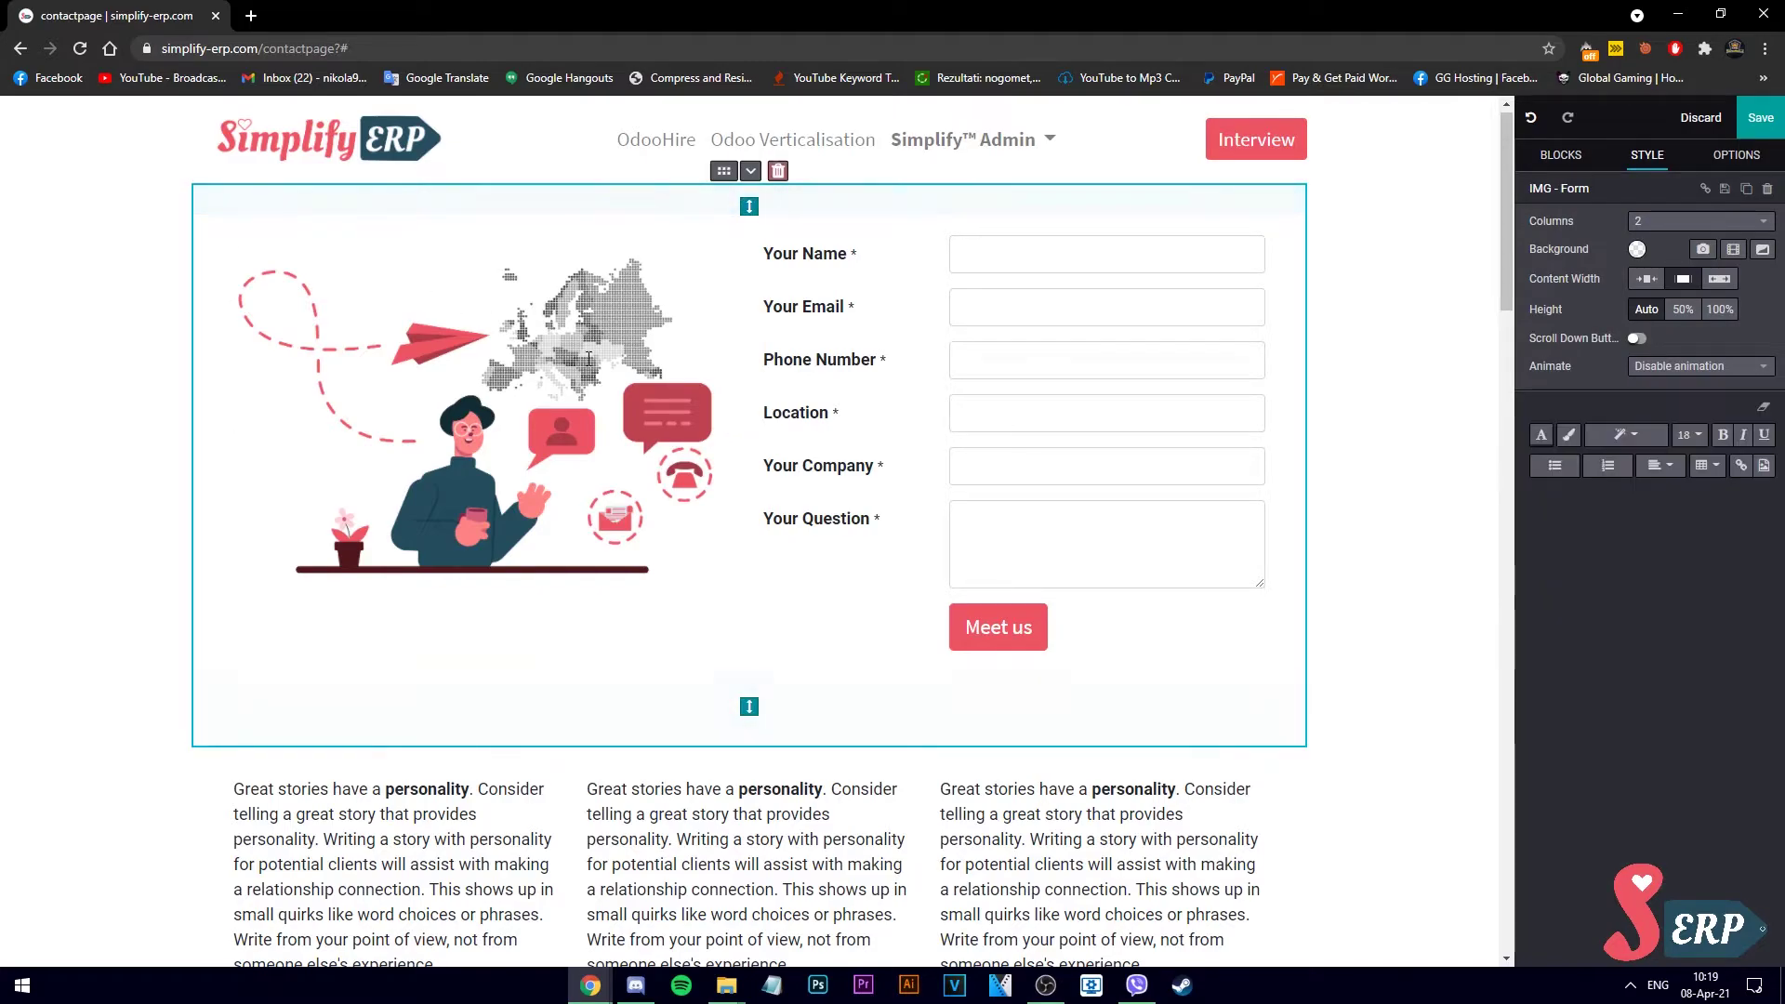
left_click(1705, 188)
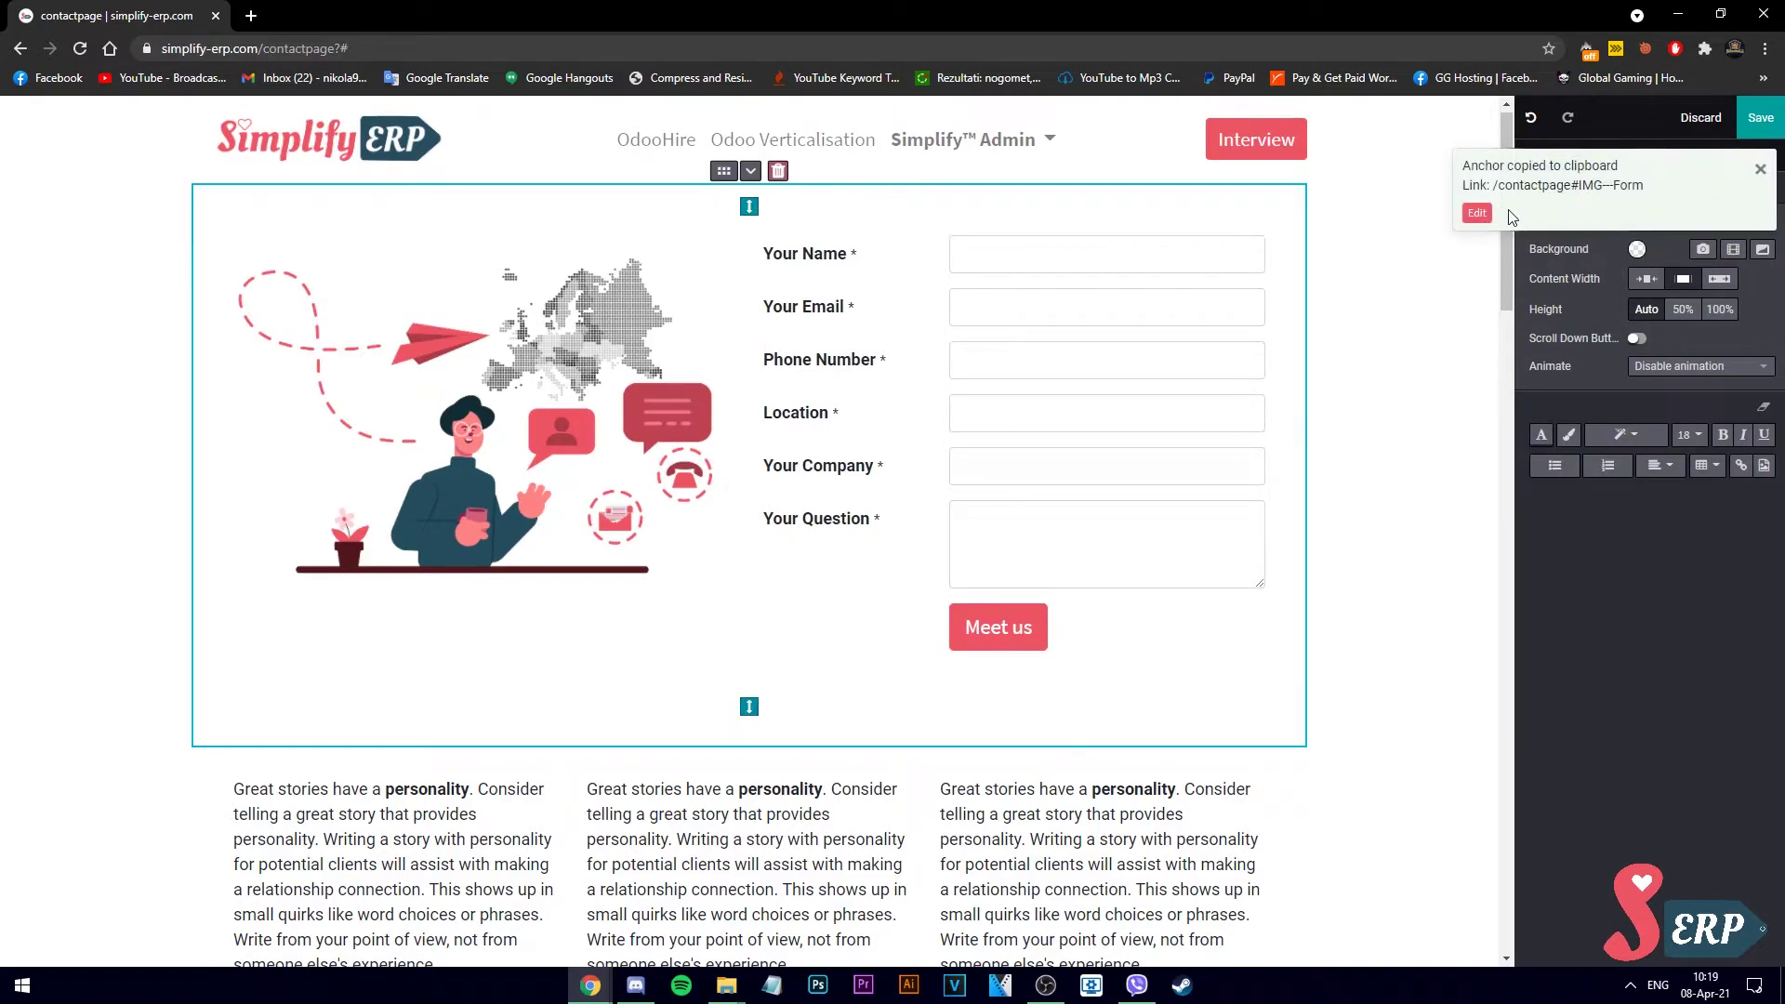
left_click(1477, 214)
triple_click(756, 205)
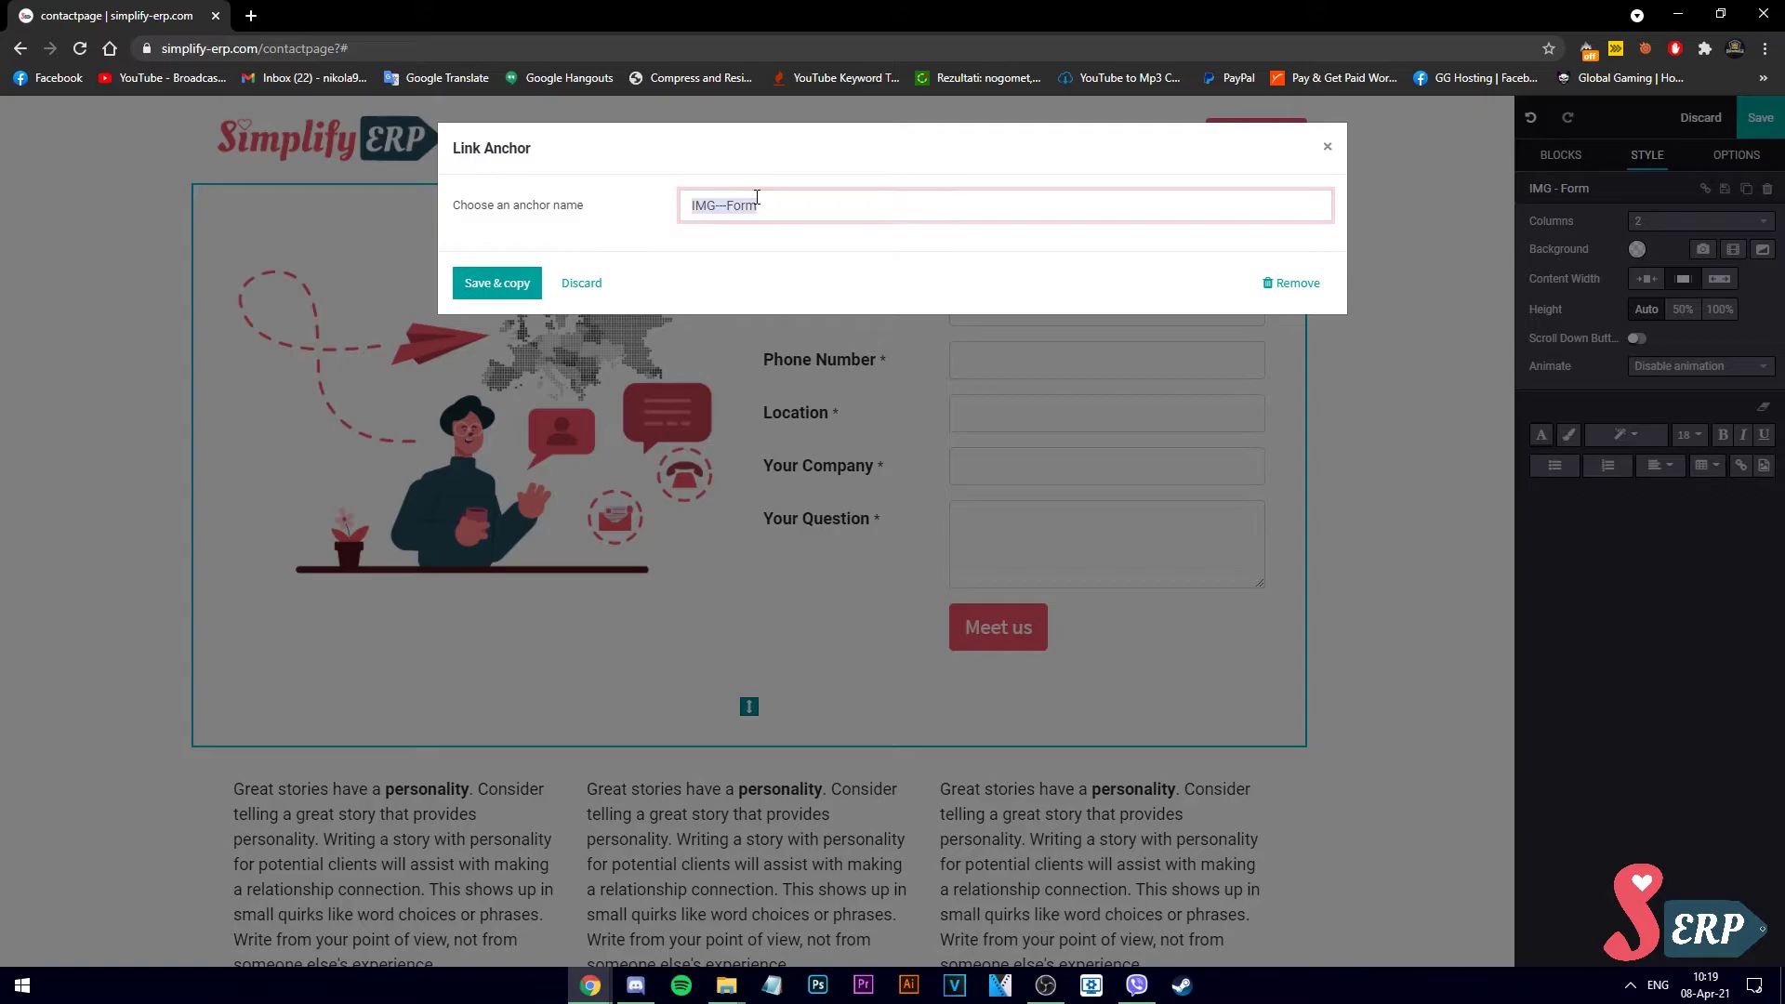
key("BackSpace")
type("back-to-top")
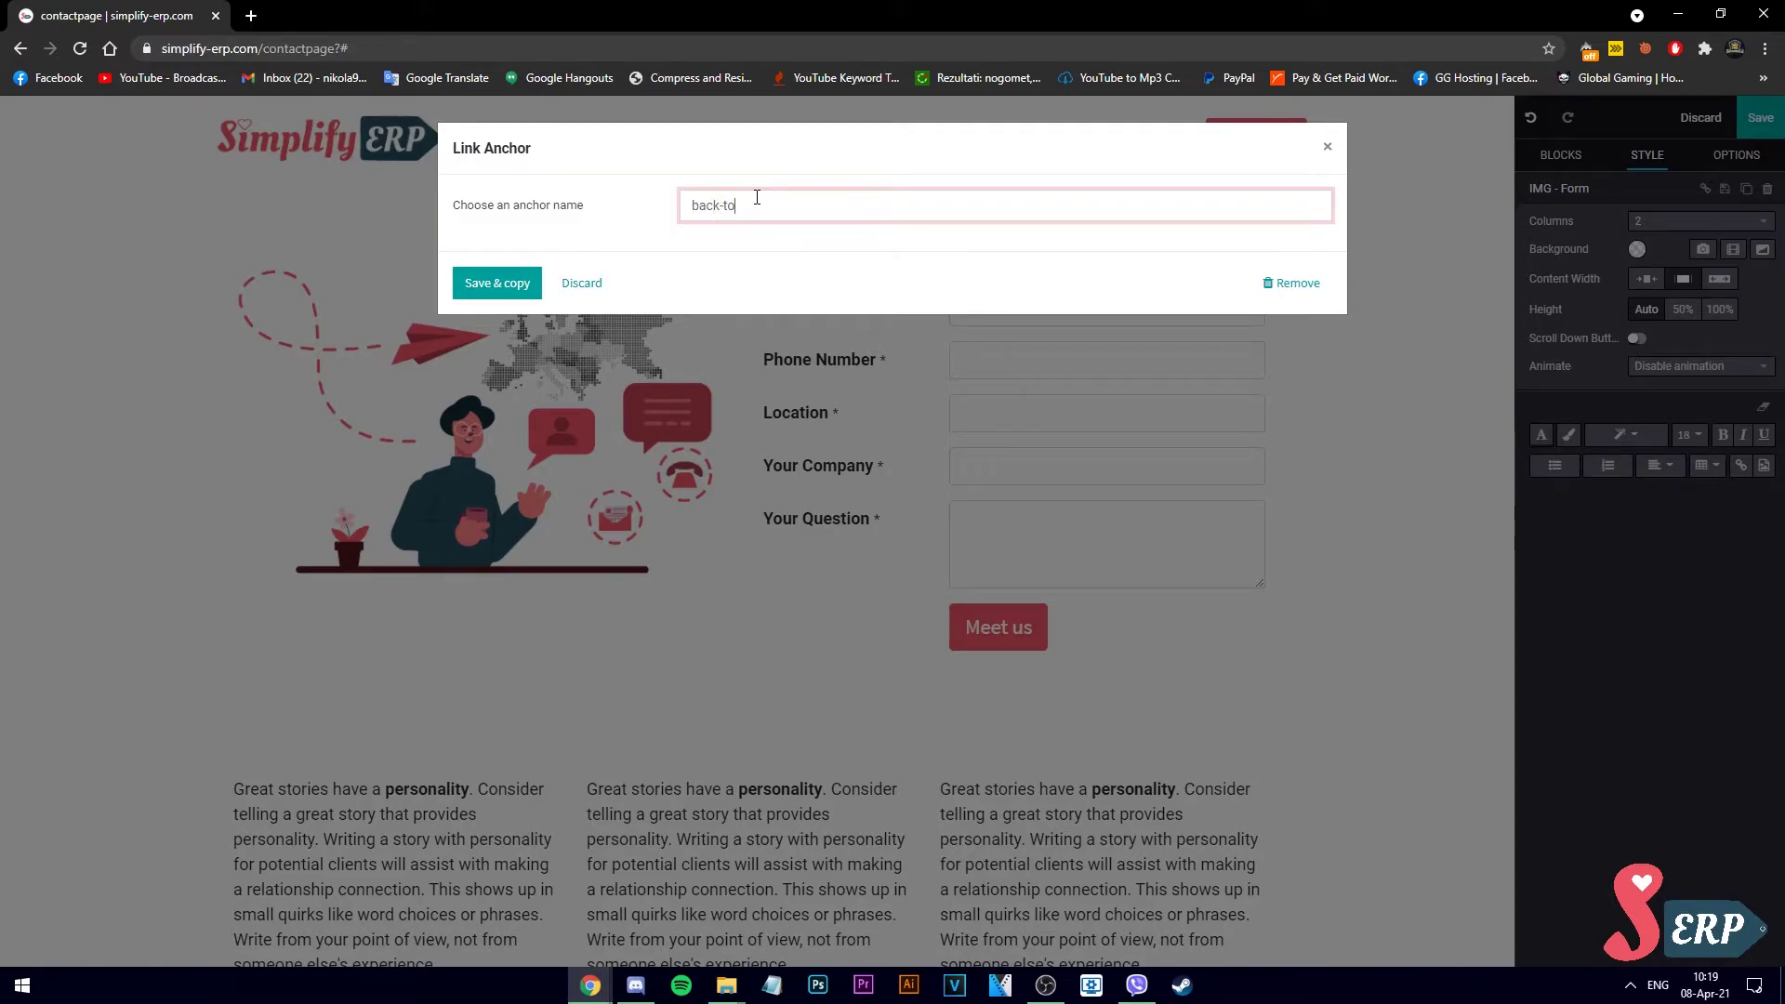
left_click(497, 282)
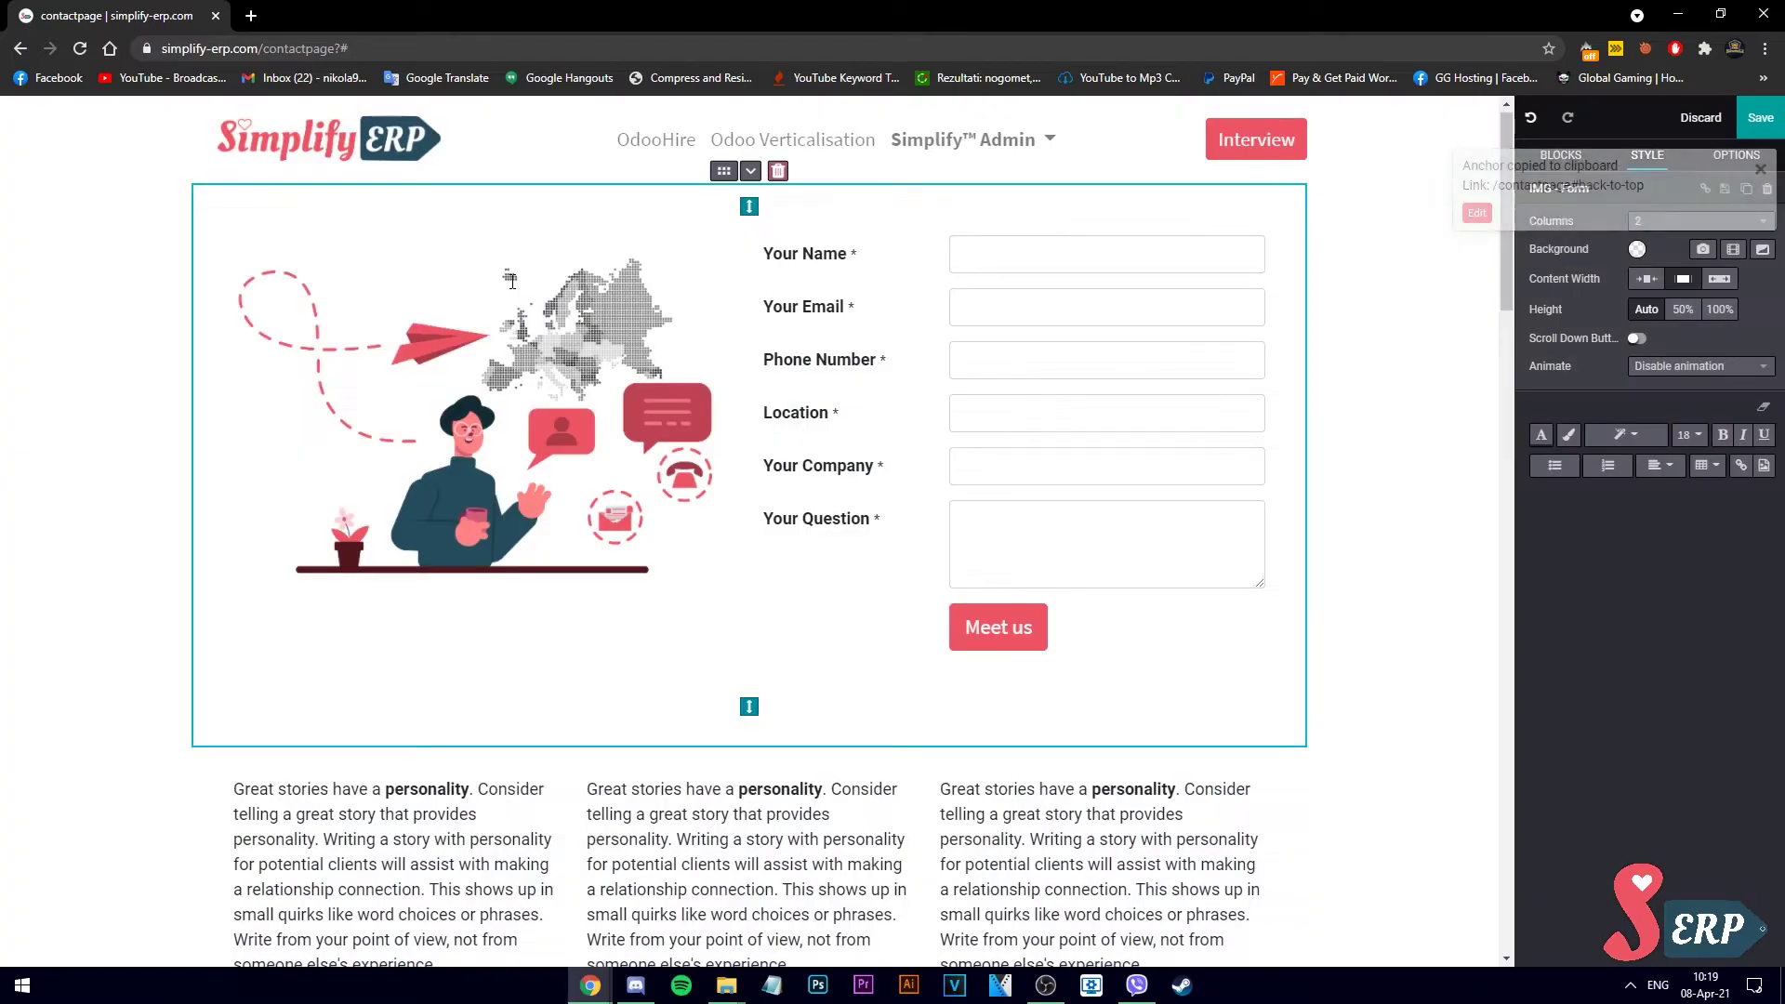
scroll(588, 510, "down", 2)
Step: Complete the Contact Us button's link as #back-to-top and save it
scroll(589, 510, "down", 7)
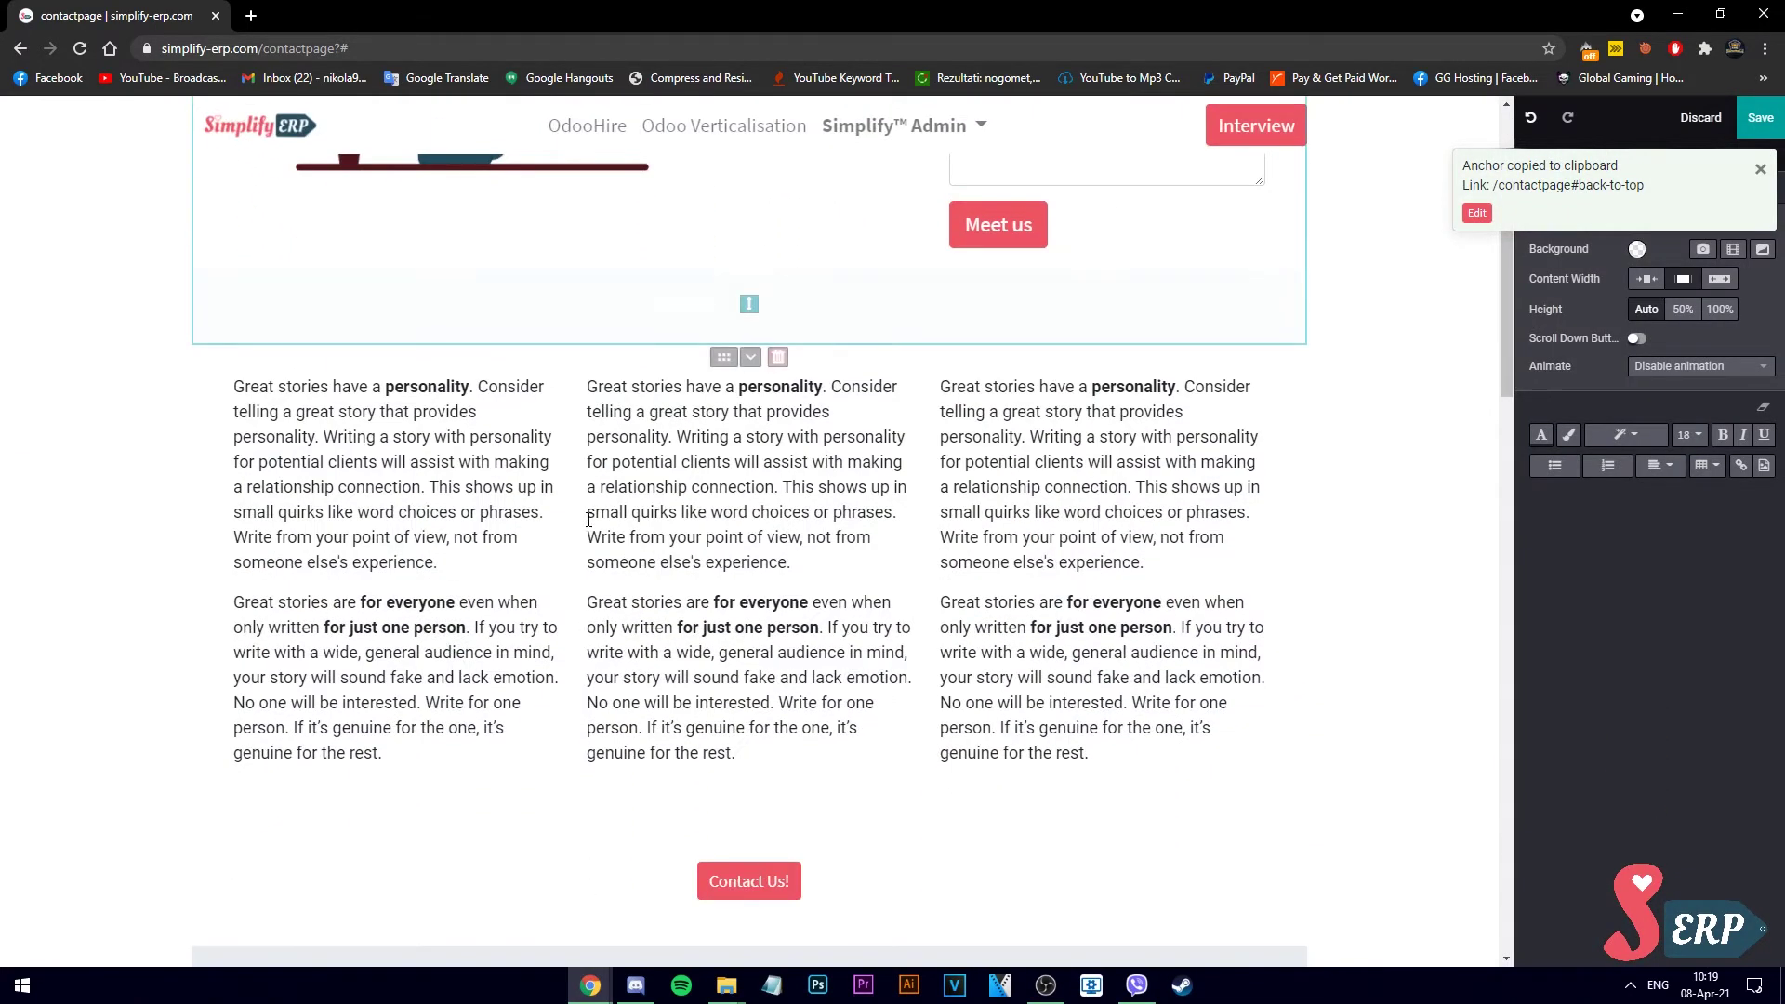
double_click(768, 516)
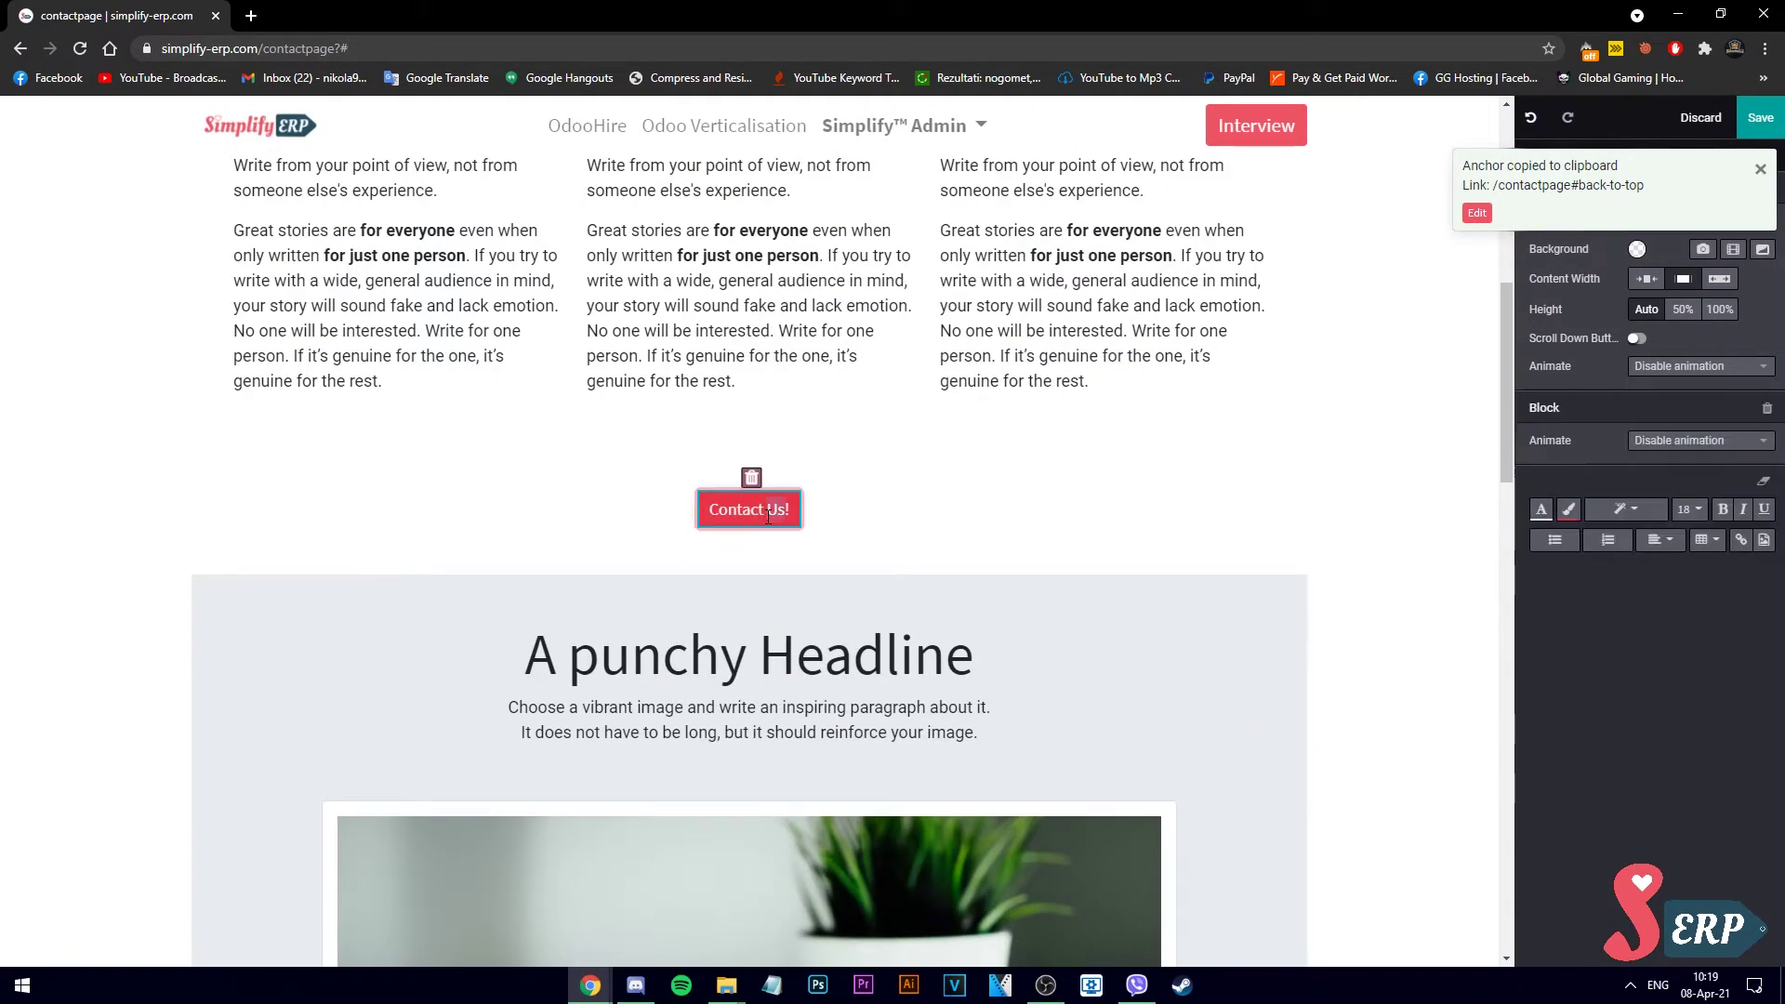
type("back-to-top")
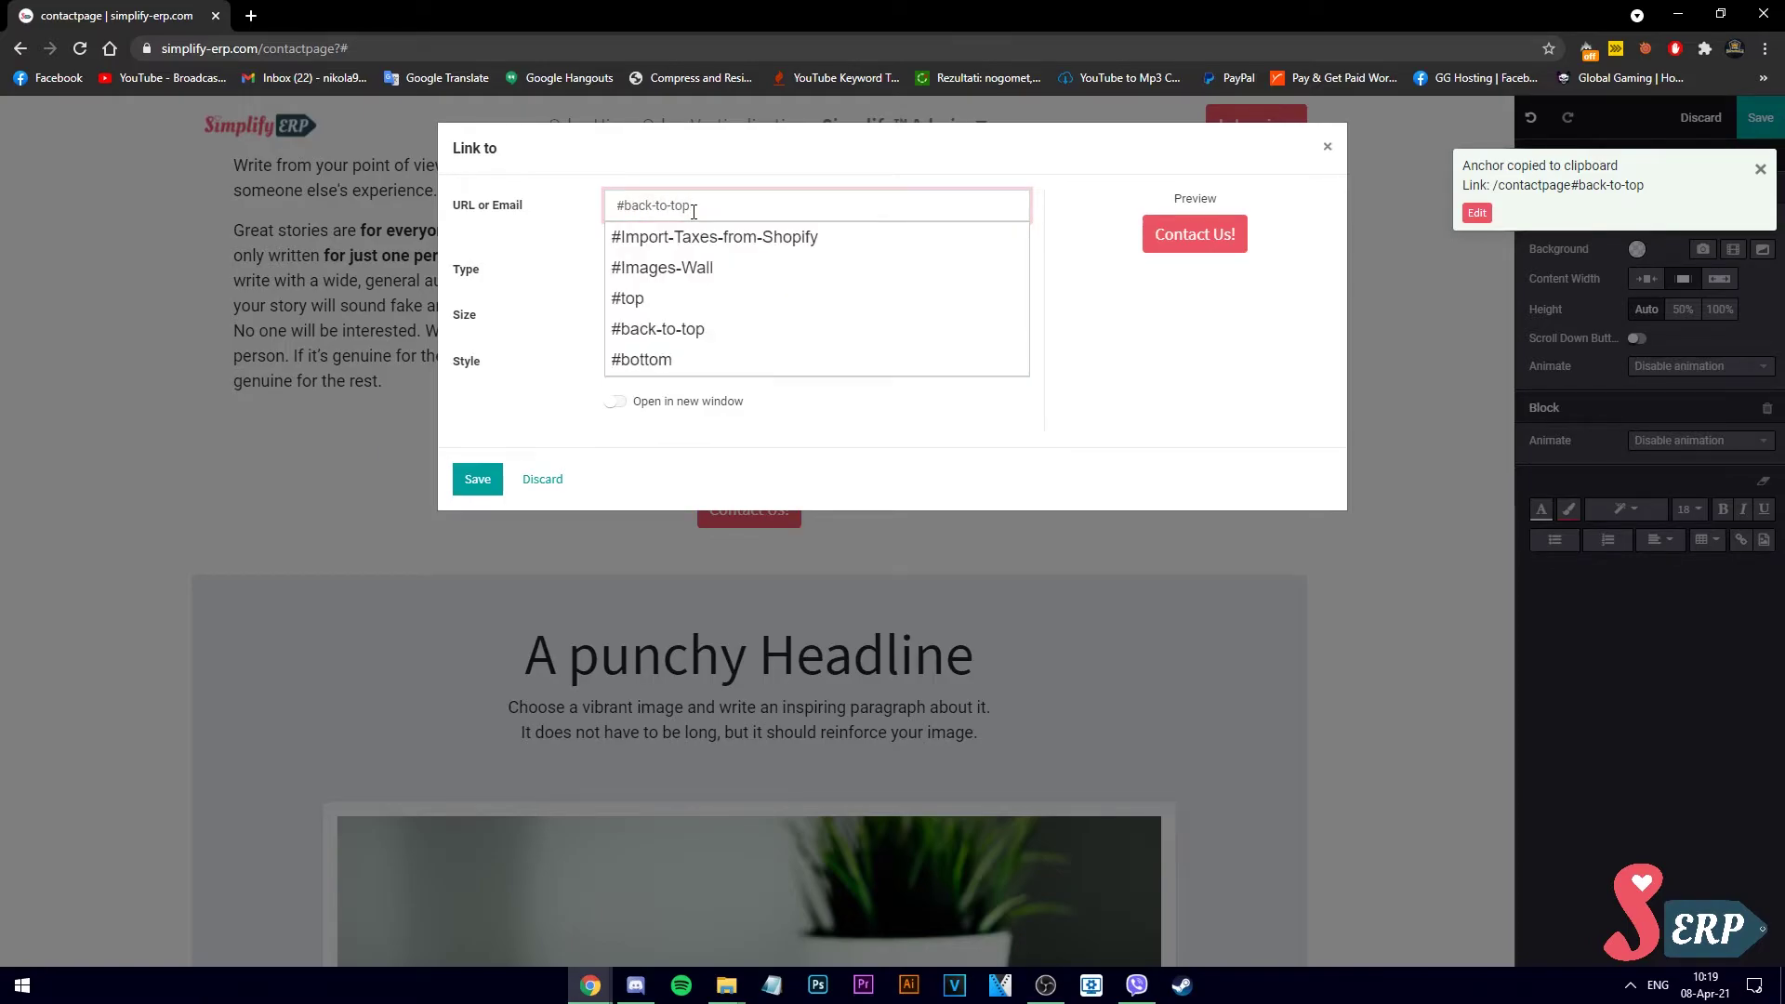
left_click(474, 480)
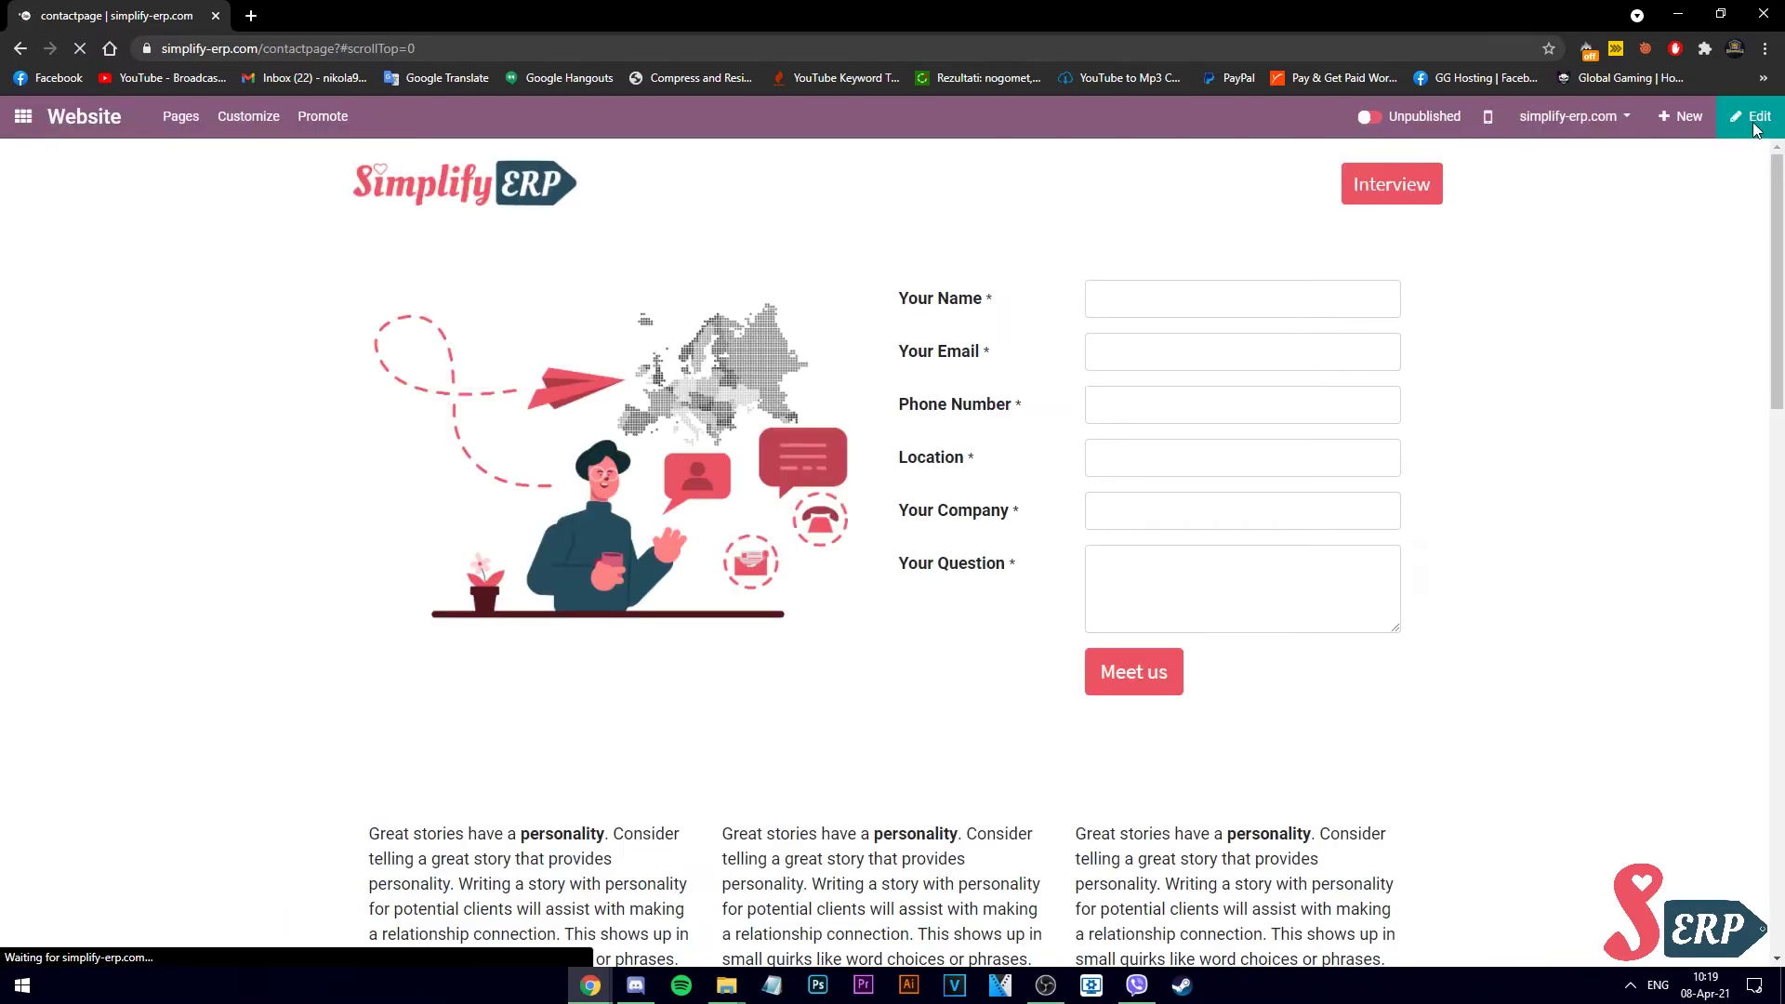
Step: Test the Contact Us button's jump to the top form twice, then publish the page
scroll(1134, 388, "down", 4)
scroll(1134, 388, "down", 4)
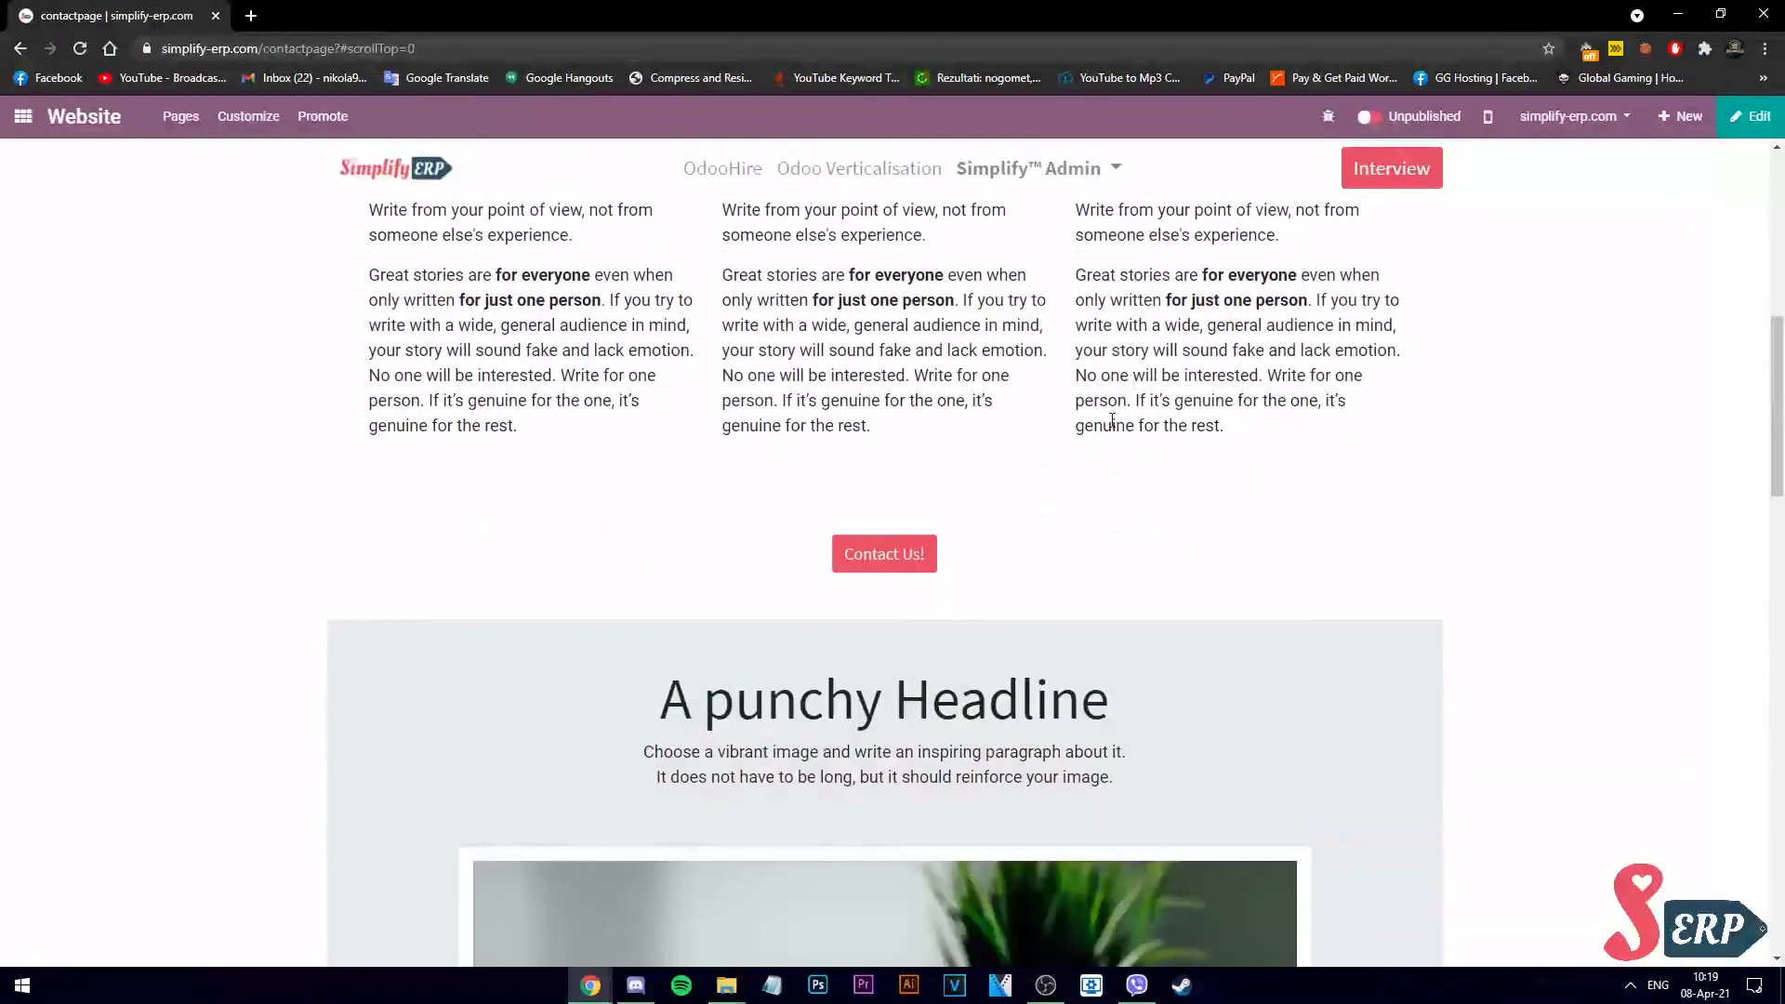
left_click(925, 556)
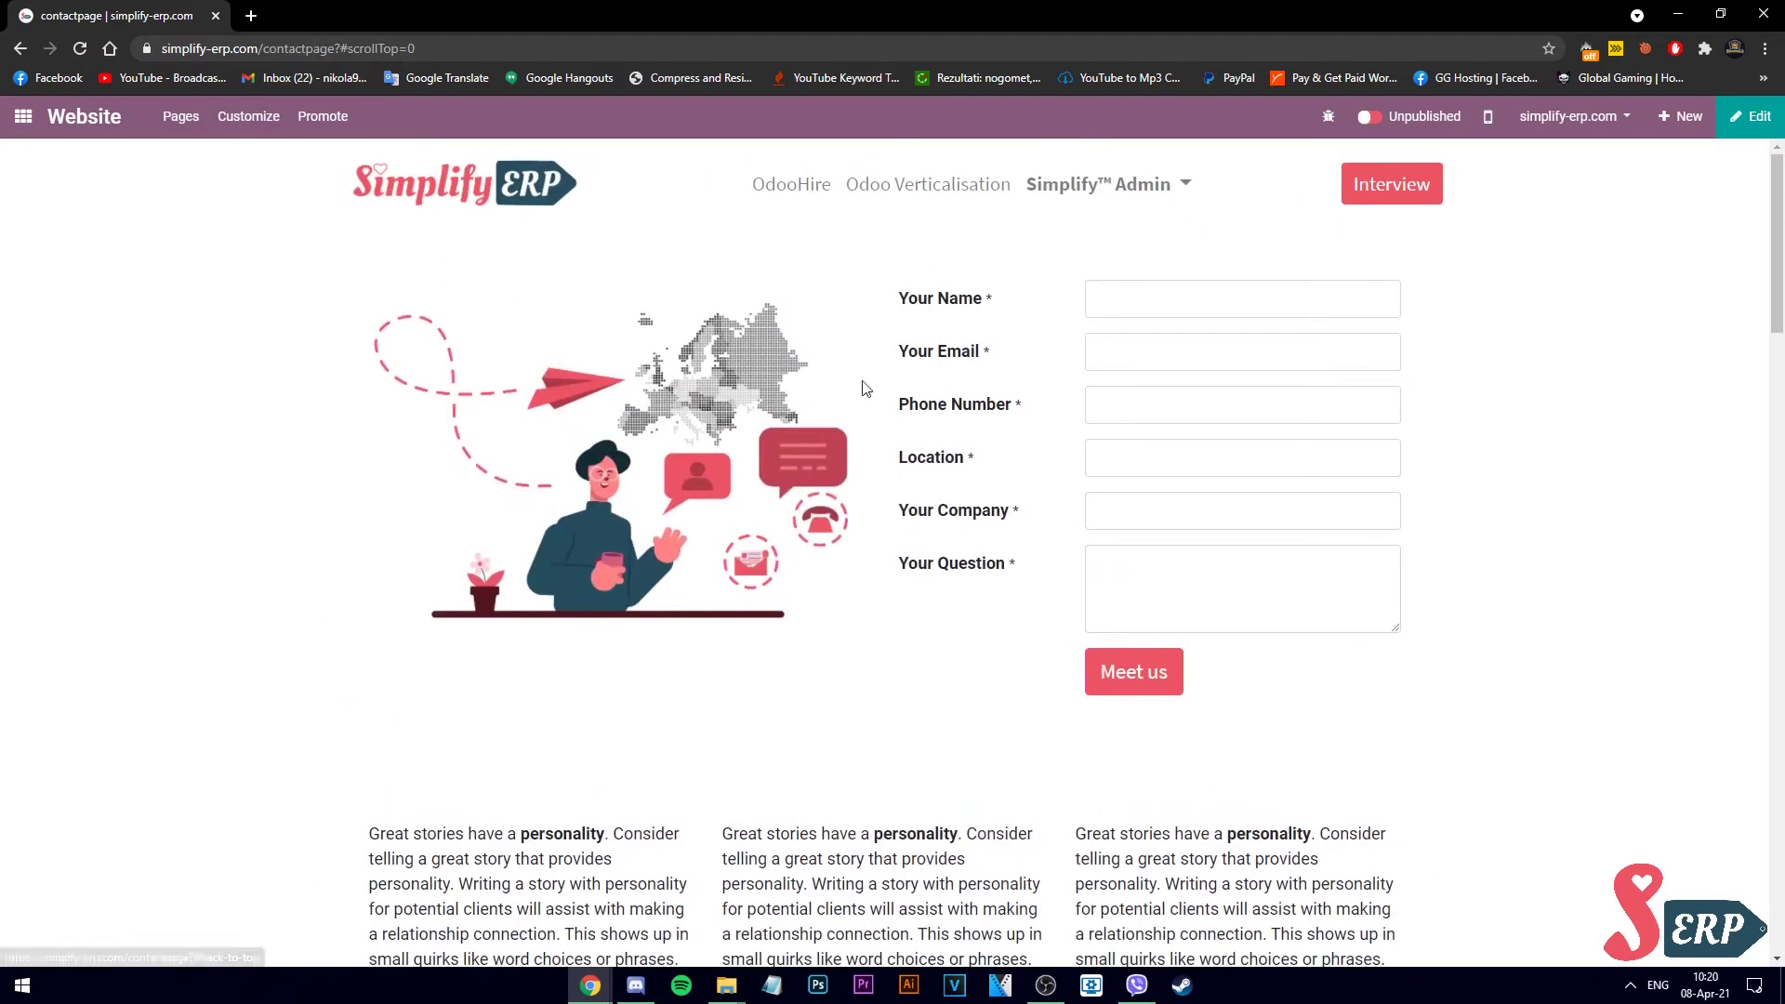
scroll(864, 389, "down", 5)
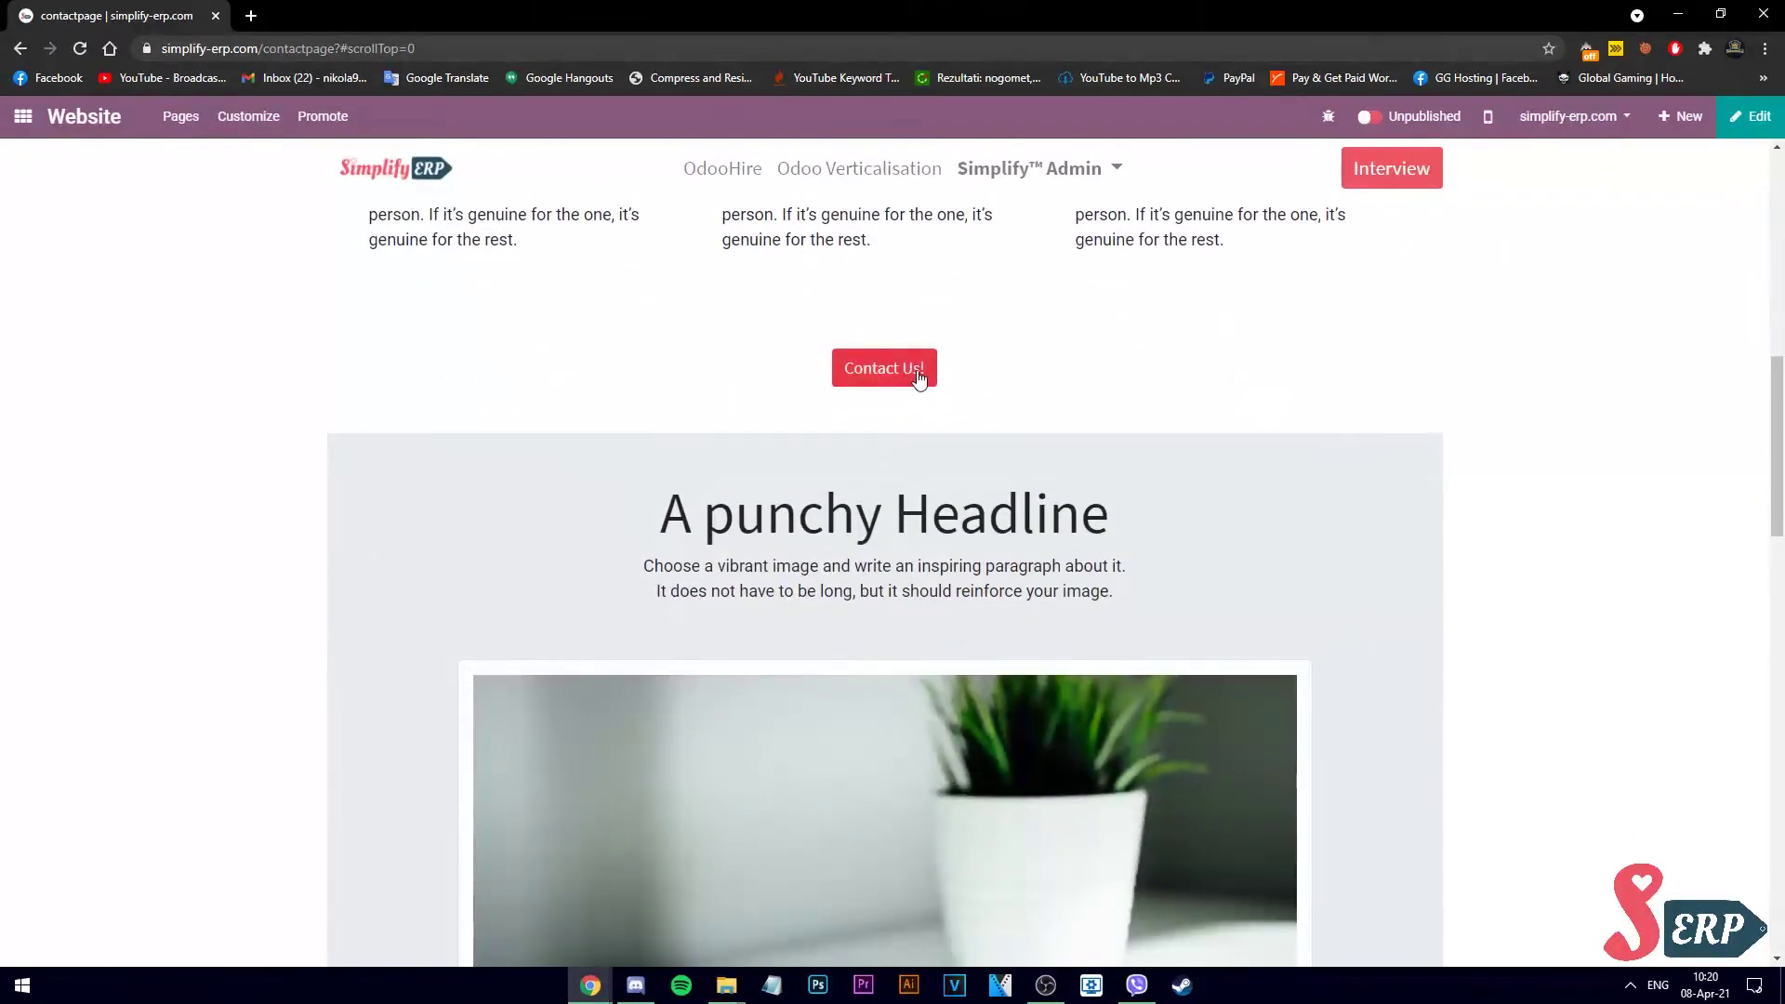
left_click(919, 372)
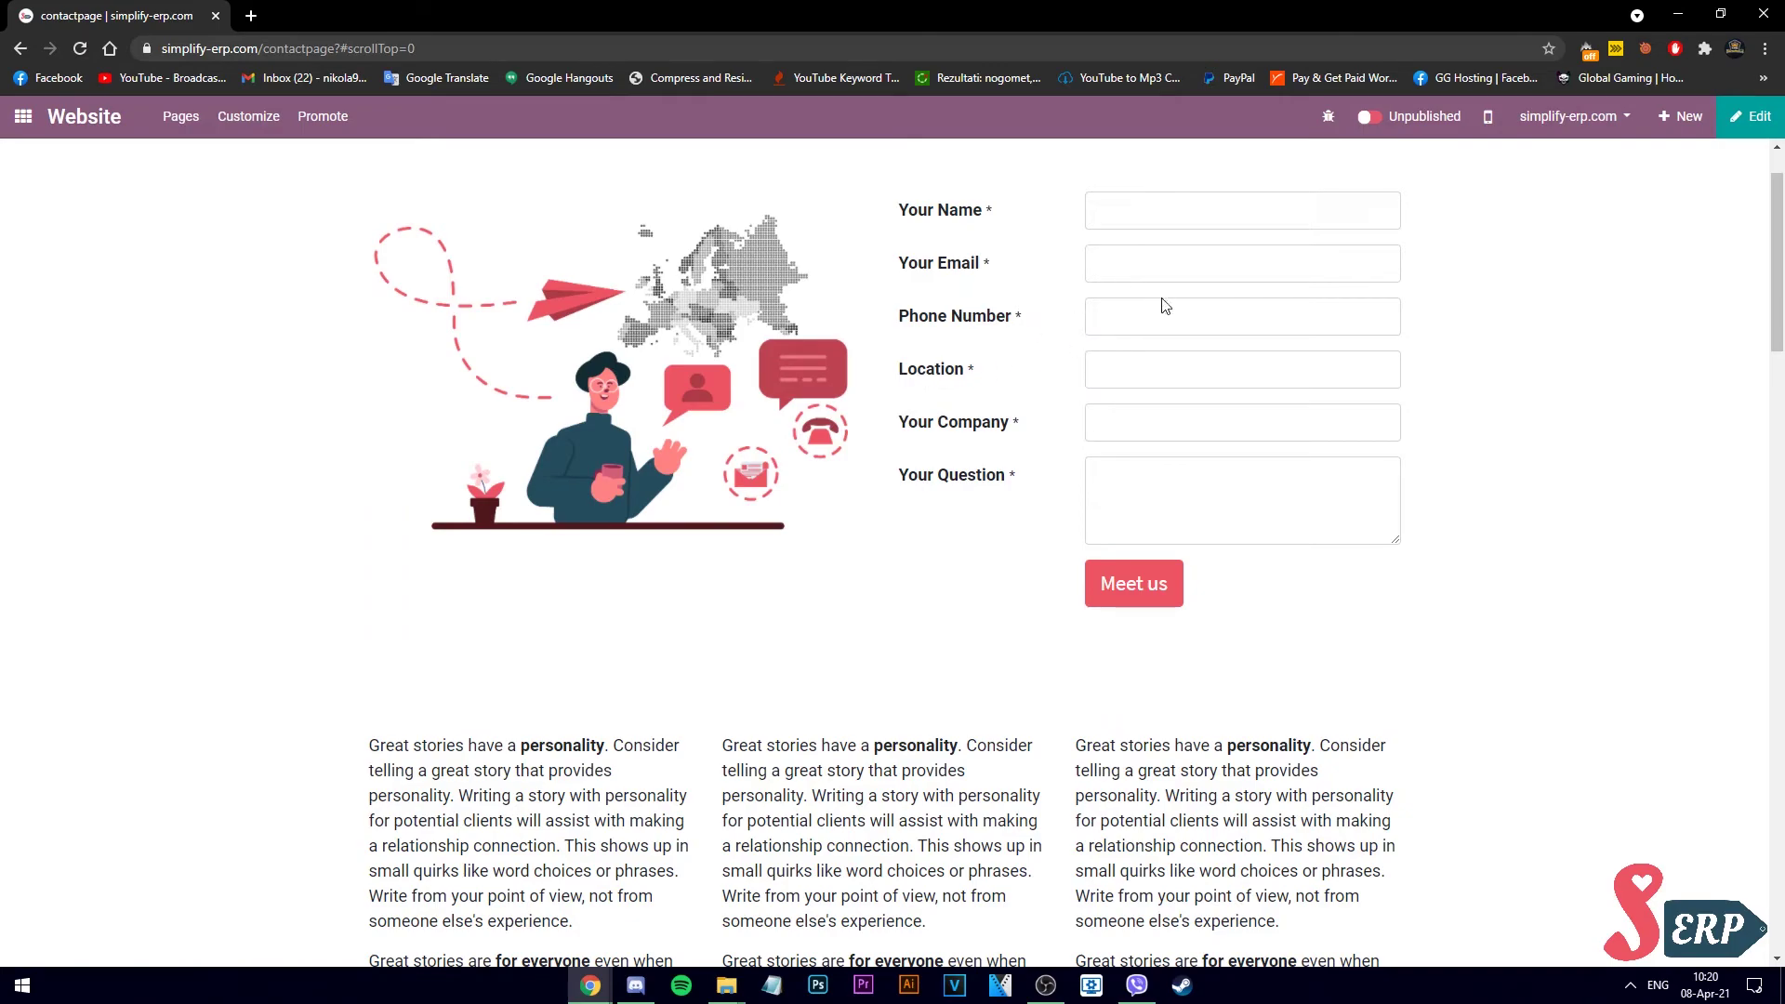
scroll(1056, 335, "up", 1)
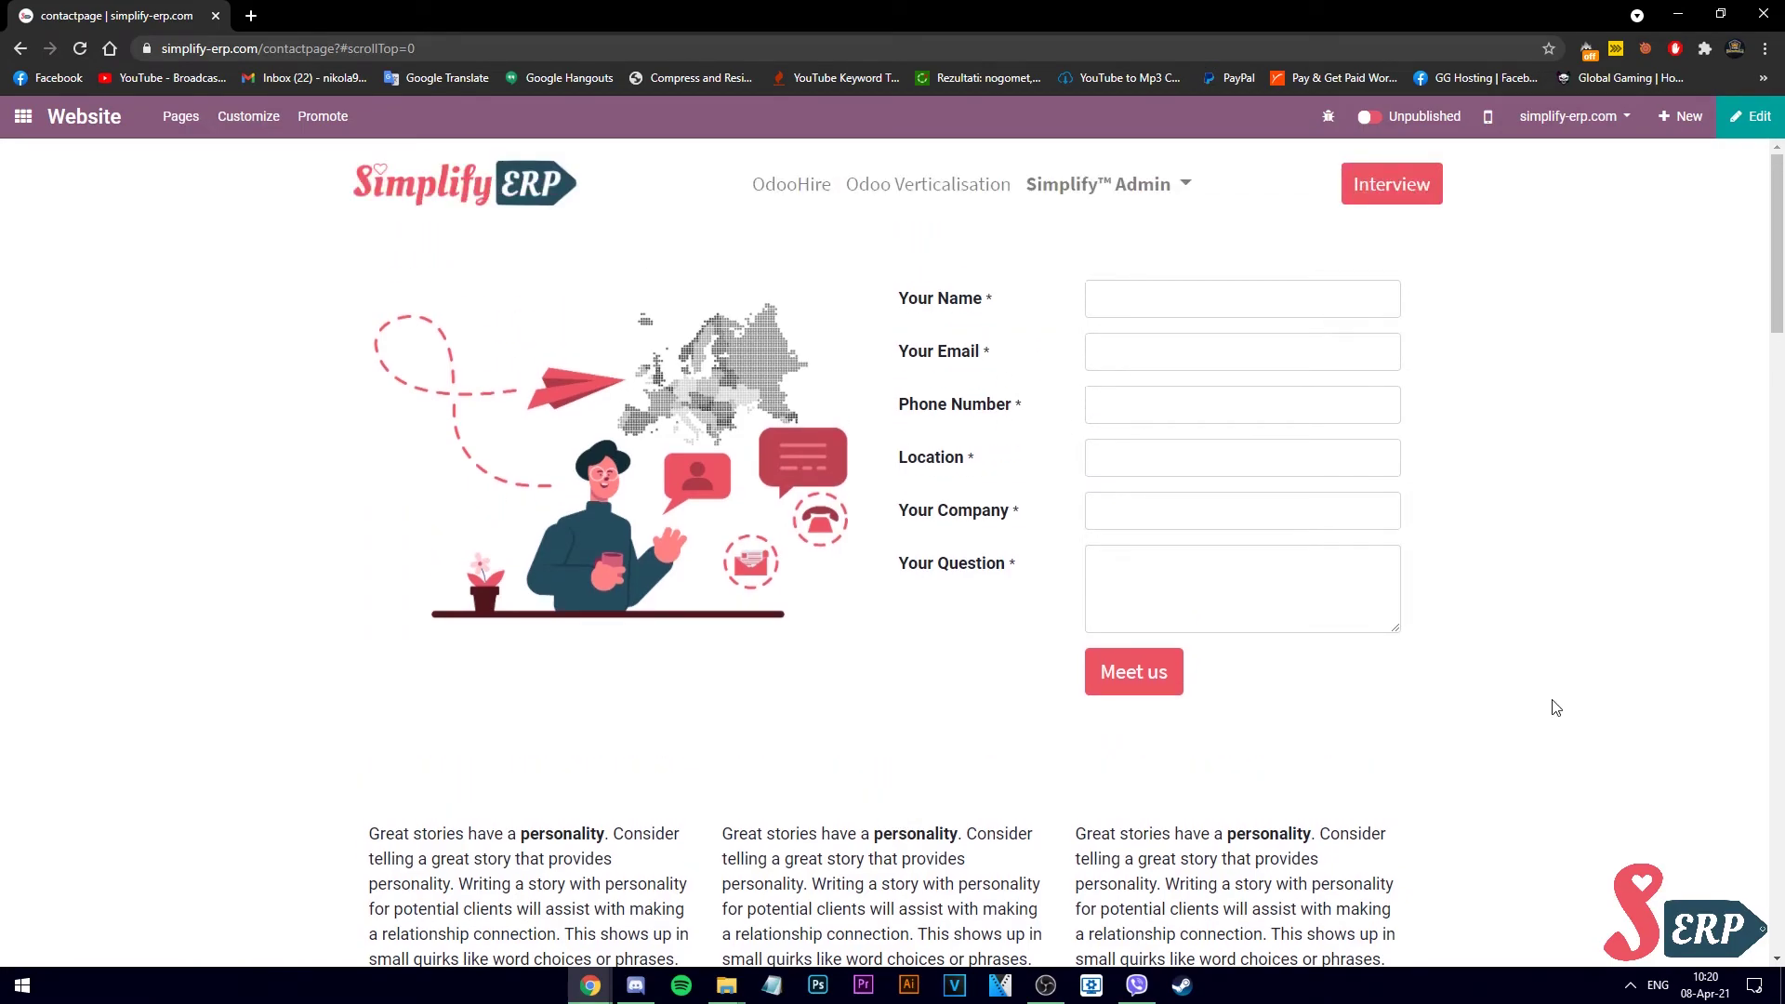
left_click(1369, 116)
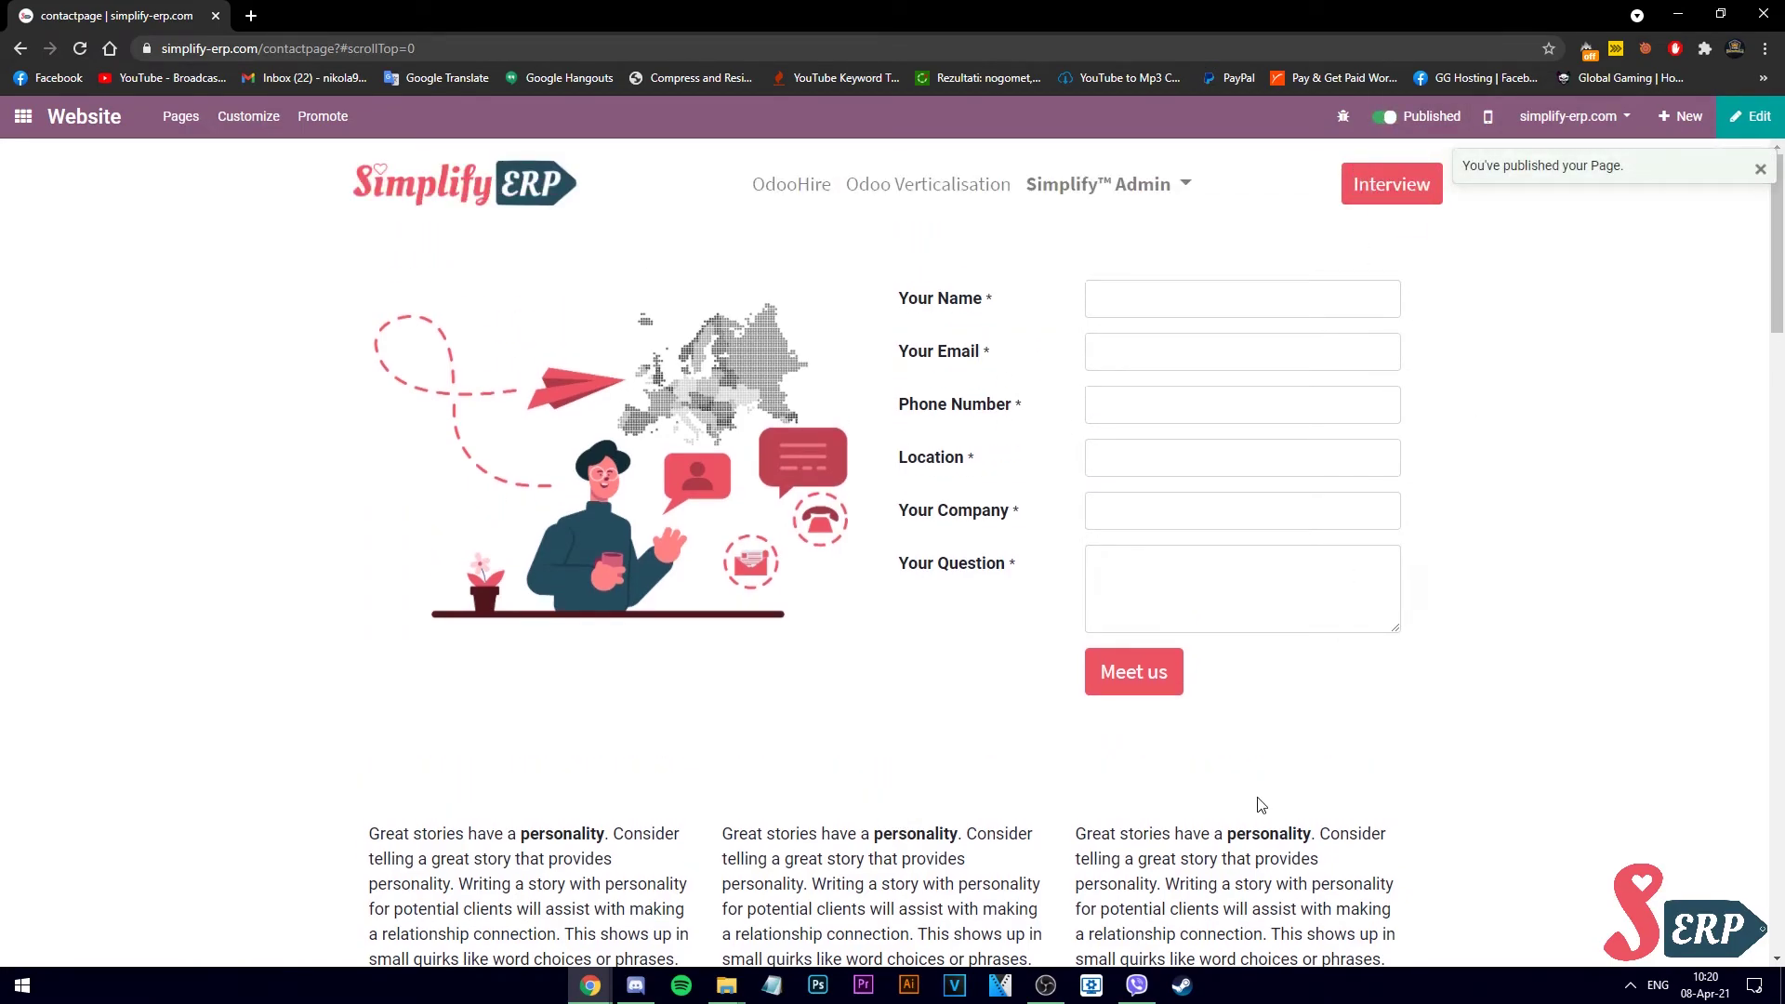